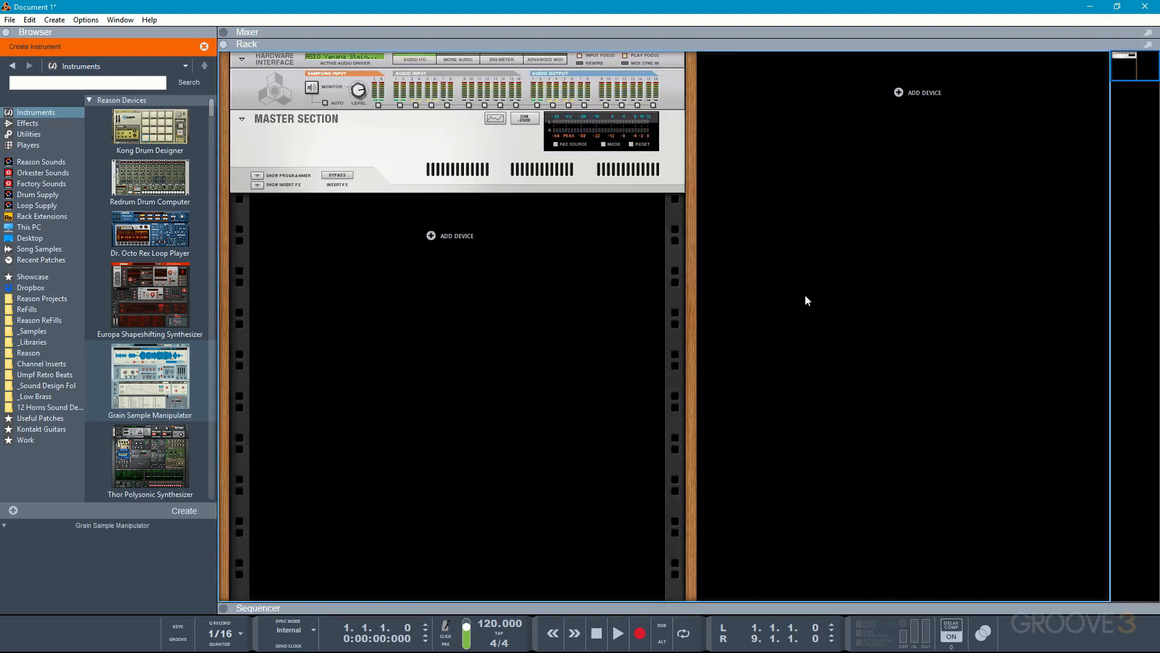
# - Add a Kong Drum Designer to the empty rack, with a Redrum Drum Computer below it
pyautogui.rightClick(466, 238)
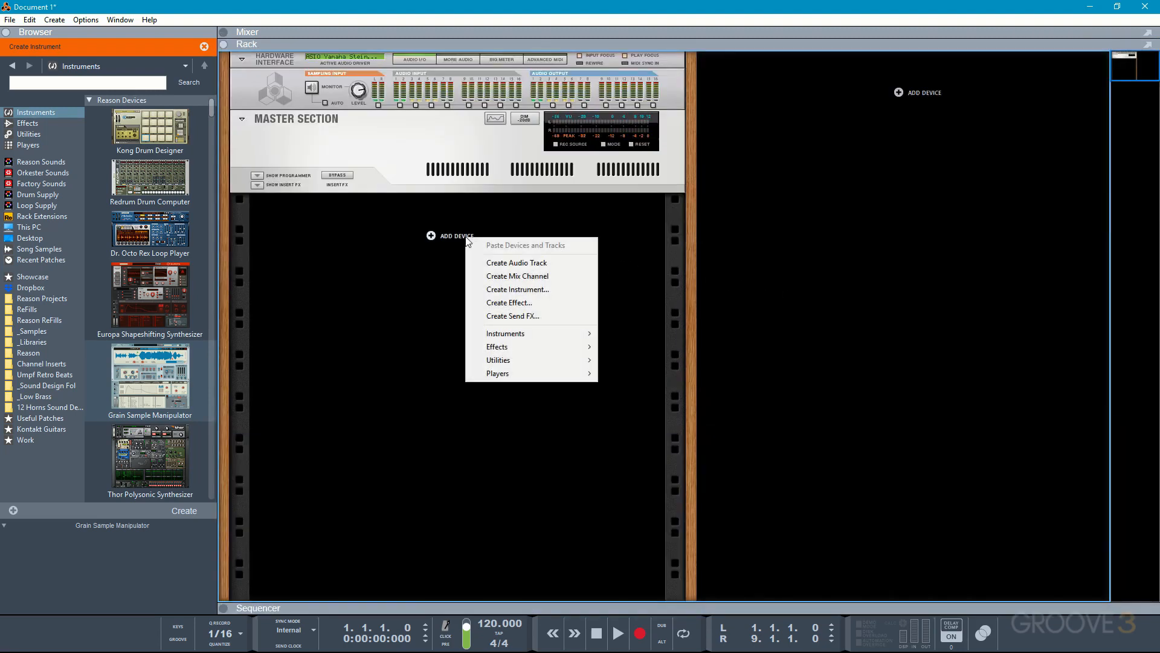
pyautogui.click(490, 290)
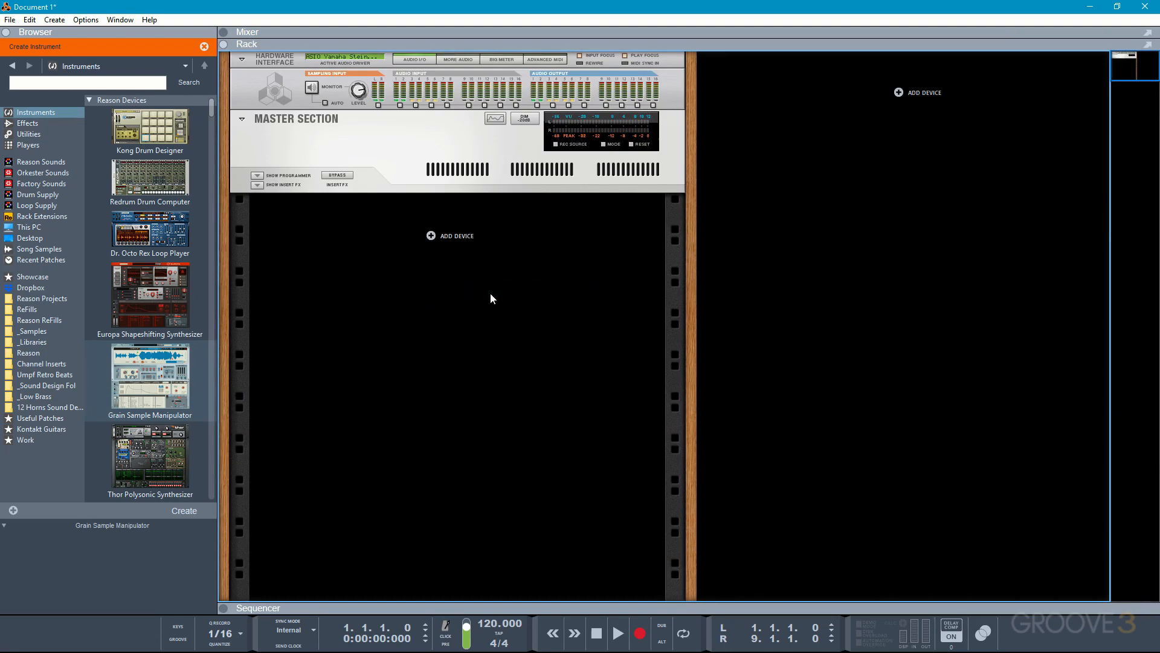
pyautogui.doubleClick(131, 133)
pyautogui.moveTo(127, 175); pyautogui.dragTo(359, 471)
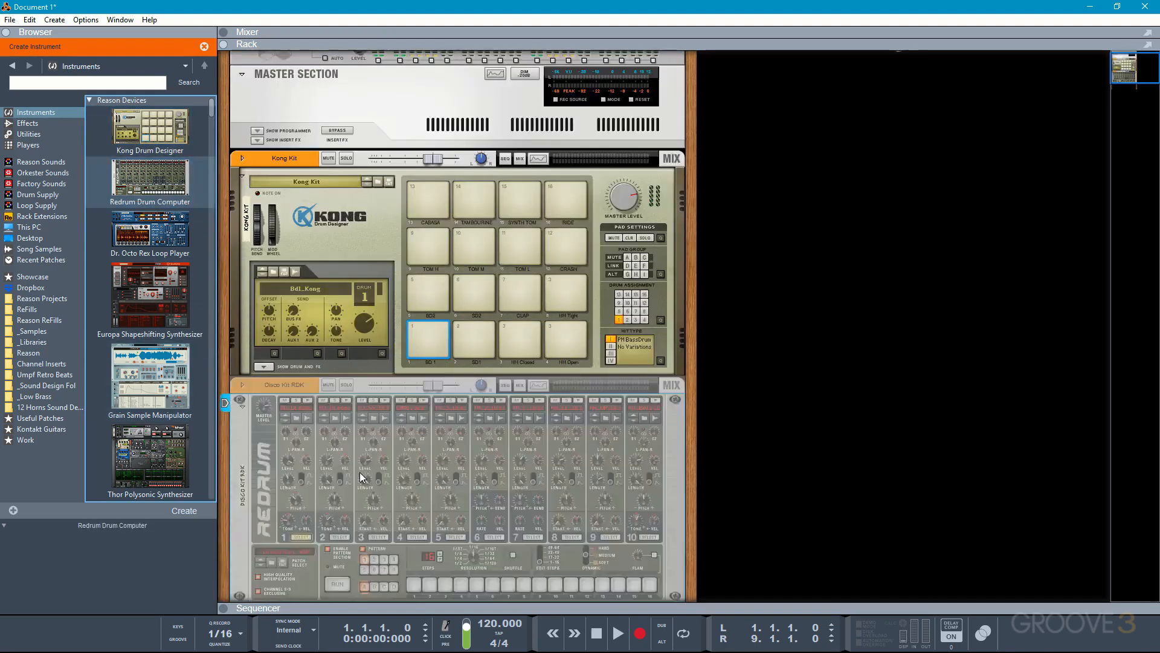
# - Add an NN19 Digital Sampler from the Reason Devices below the Redrum in the rack
pyautogui.rightClick(451, 523)
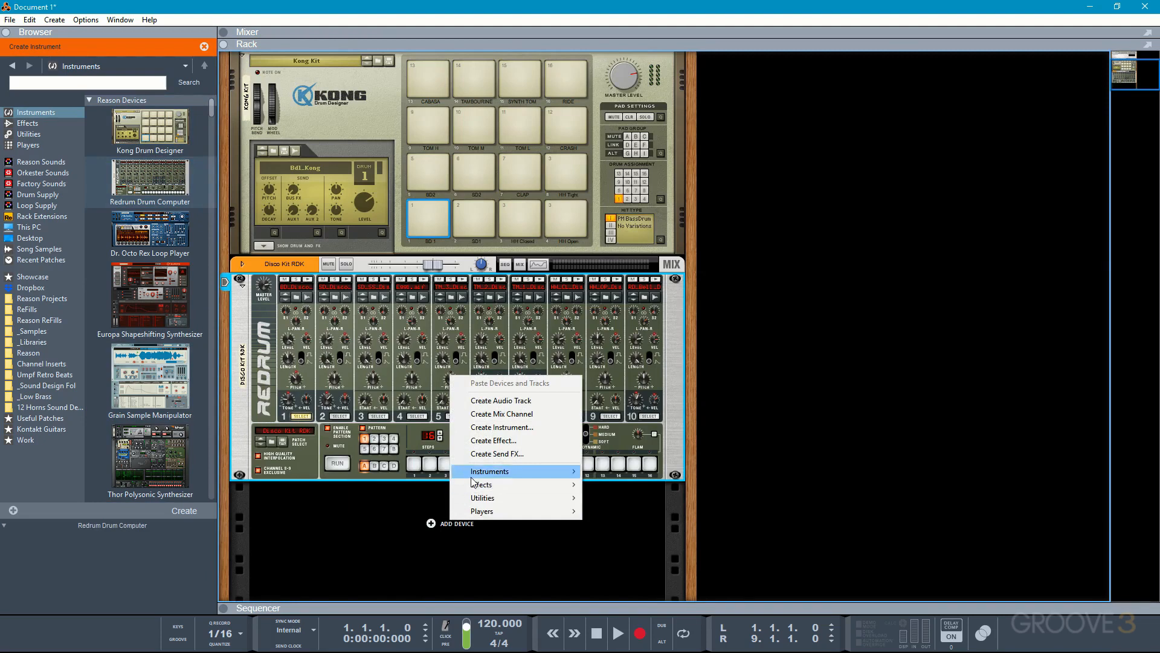
pyautogui.moveTo(472, 476)
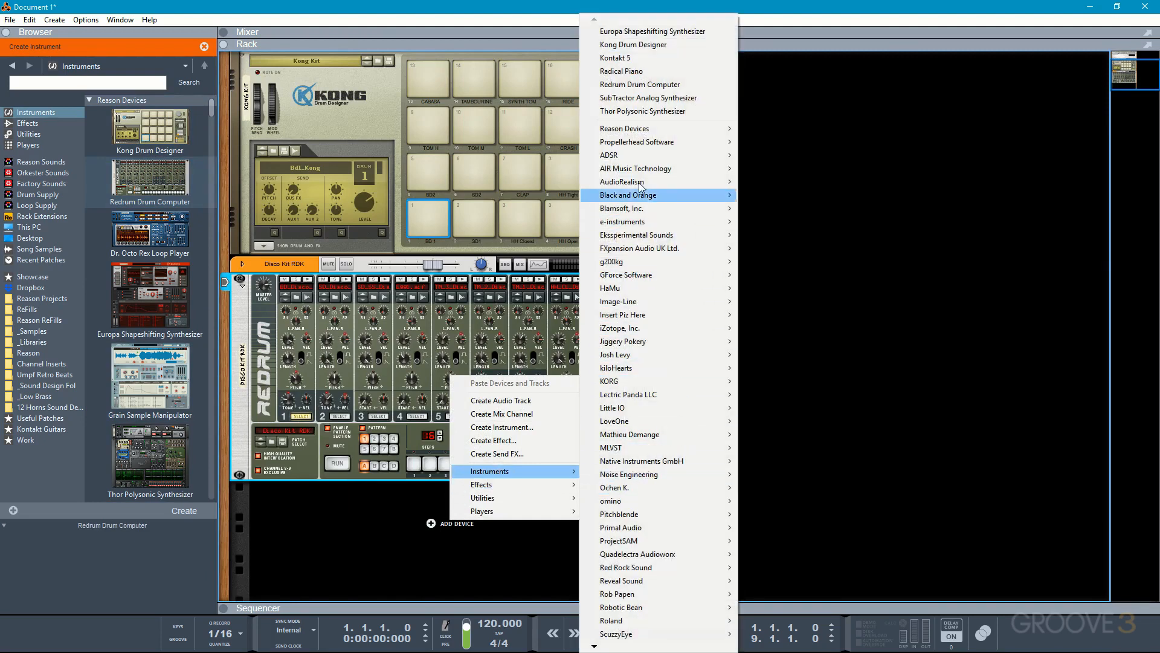
pyautogui.moveTo(656, 131)
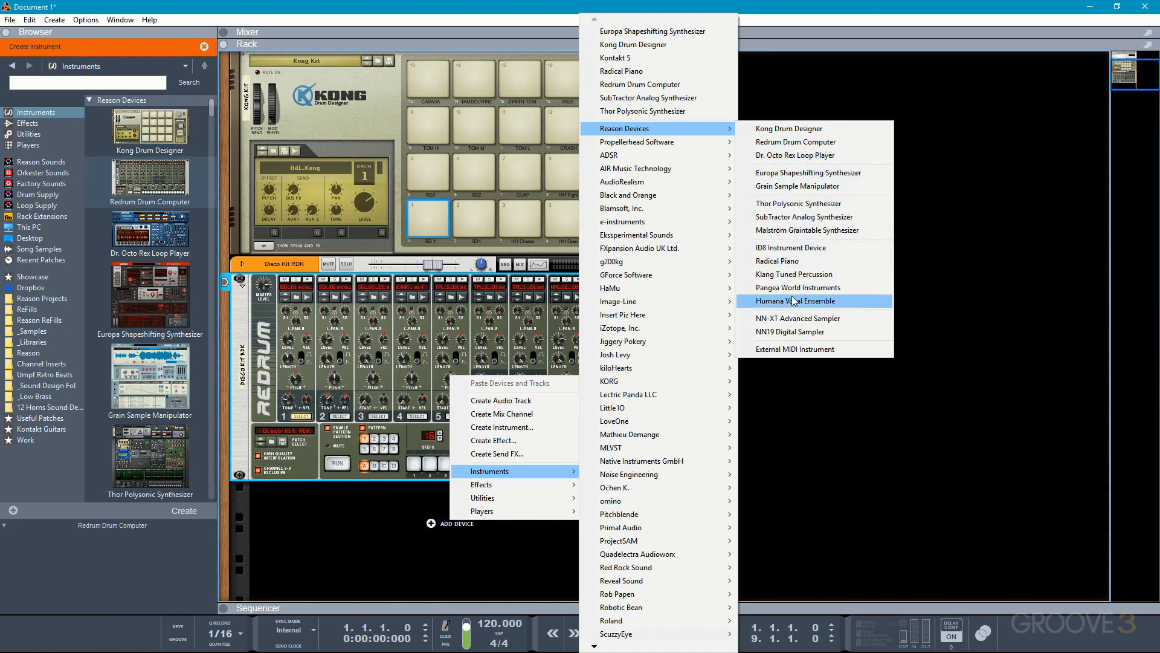
pyautogui.click(781, 333)
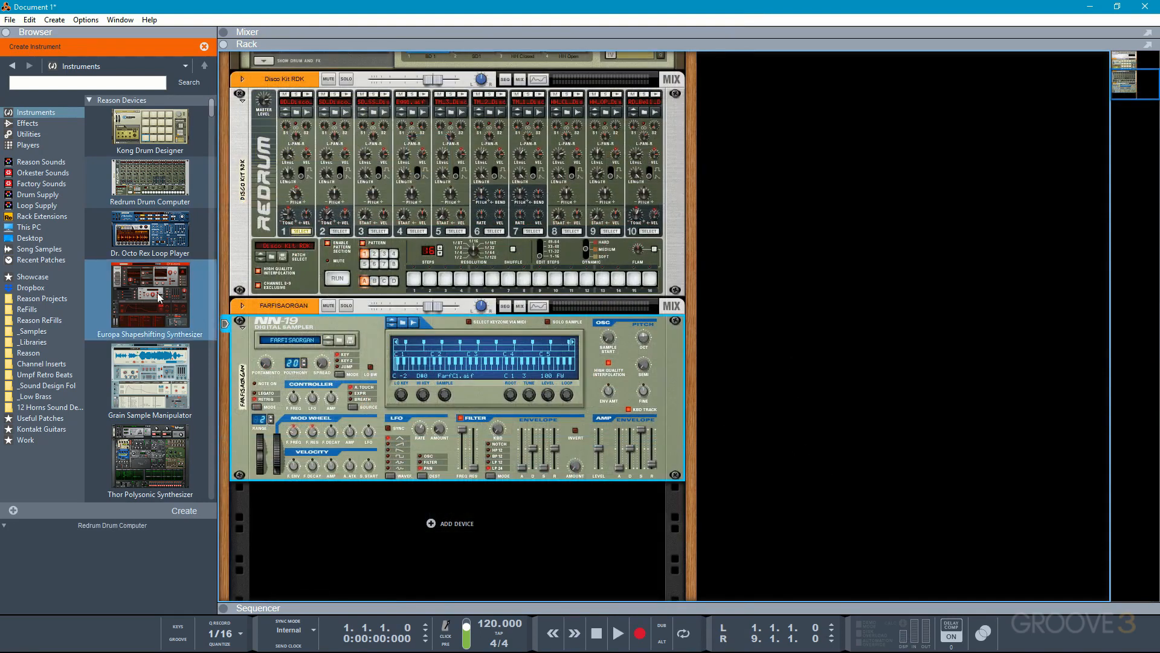
# - Add a Europa Shapeshifting Synthesizer and a Thor Polysonic Synthesizer below the NN19 sampler
pyautogui.moveTo(160, 297); pyautogui.dragTo(368, 496)
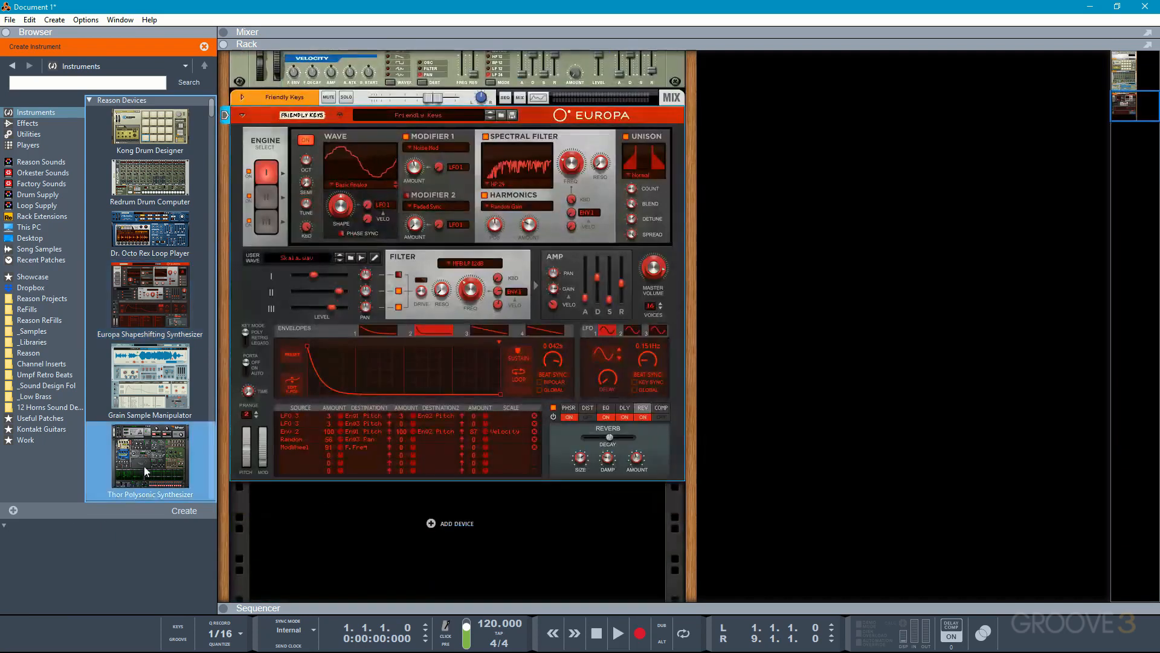
pyautogui.moveTo(145, 471); pyautogui.dragTo(324, 513)
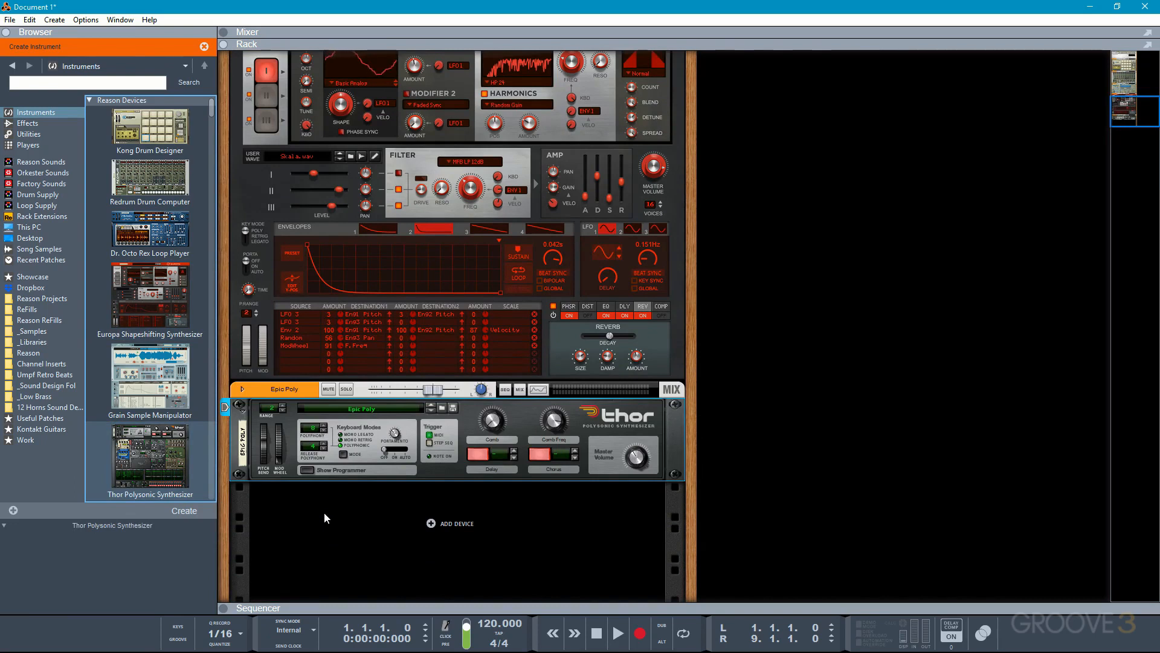
# - In the sequencer, create another Thor Polysonic Synthesizer track and a Malström Graintable Synthesizer track below the existing tracks
pyautogui.press('F7')
pyautogui.click(299, 290)
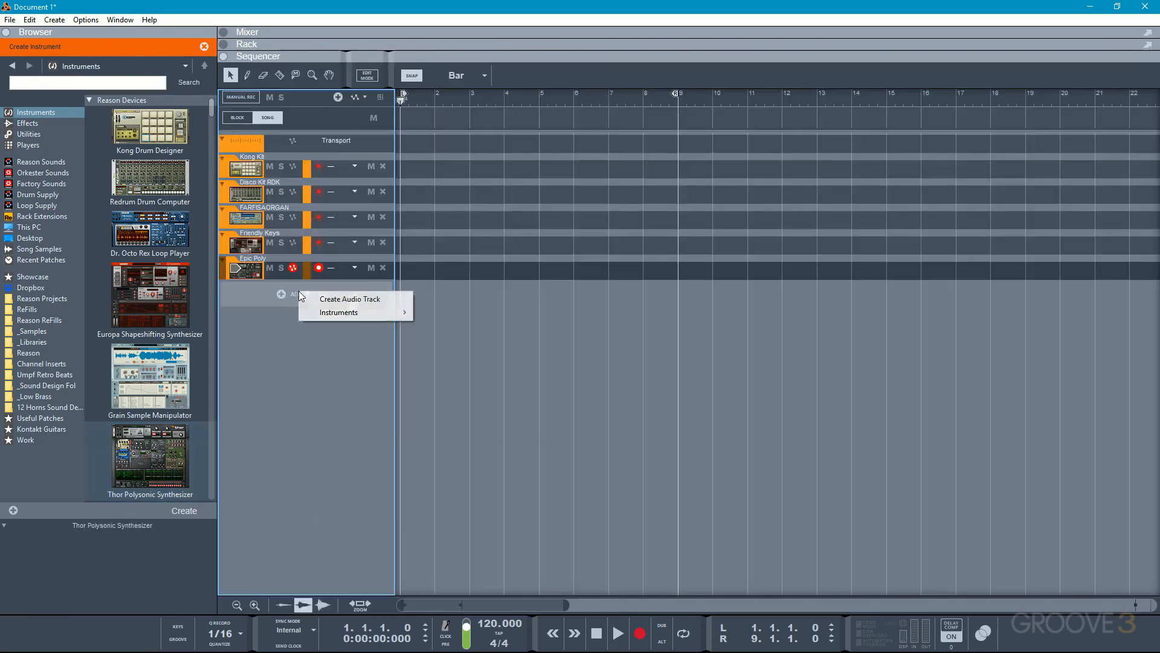
pyautogui.moveTo(338, 314)
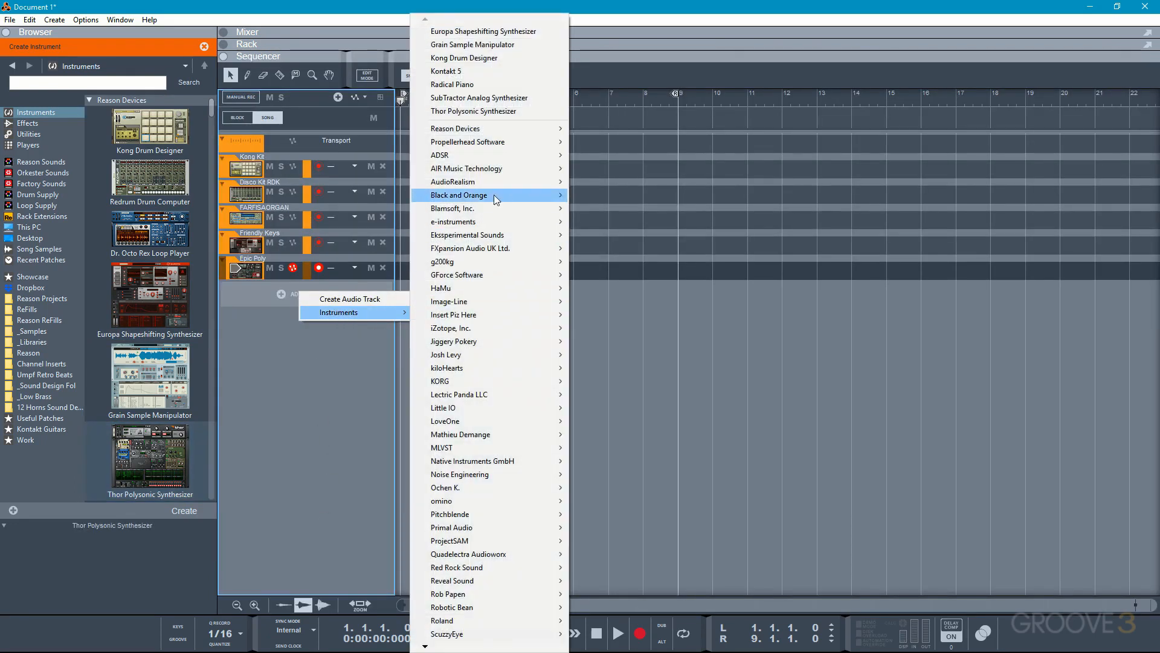
pyautogui.moveTo(508, 128)
pyautogui.click(634, 205)
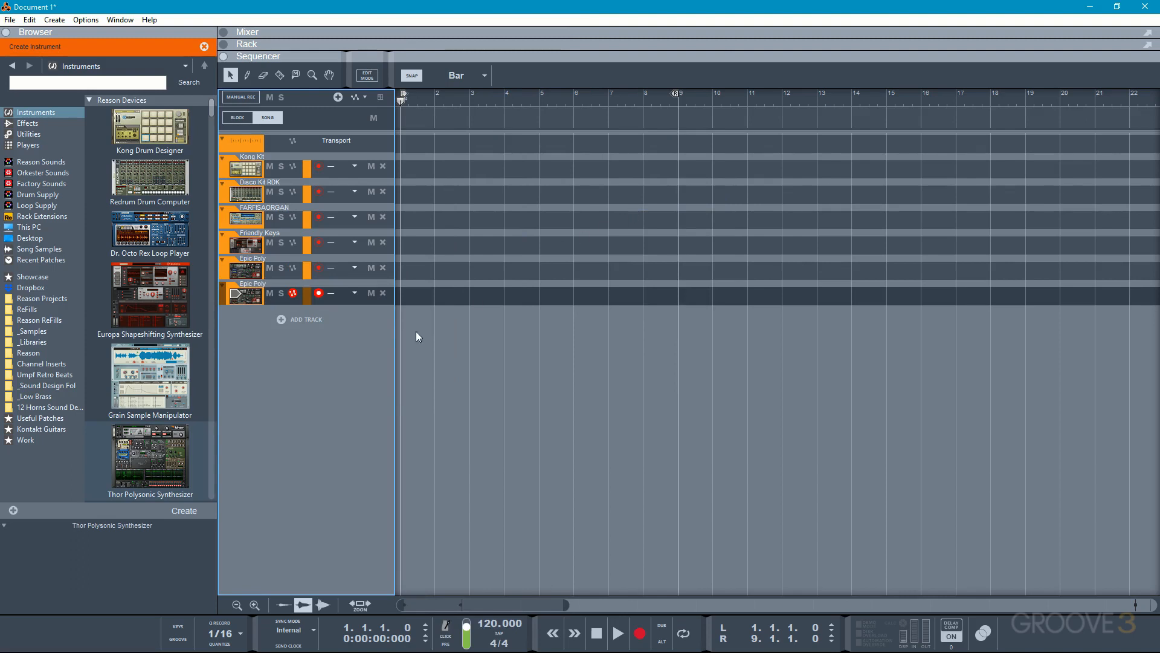
pyautogui.scroll(-3, 164, 442)
pyautogui.moveTo(149, 423); pyautogui.dragTo(320, 394)
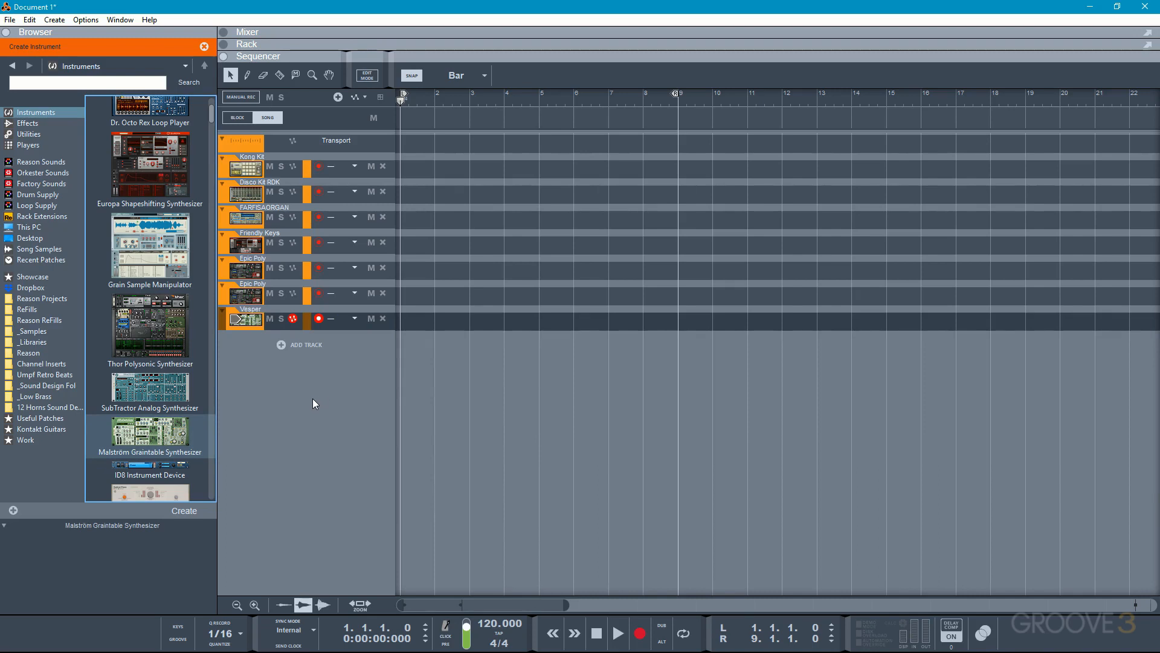
# - From the mixer, create a Dr. Octo Rex Loop Player instrument from the Reason Devices
pyautogui.press('F5')
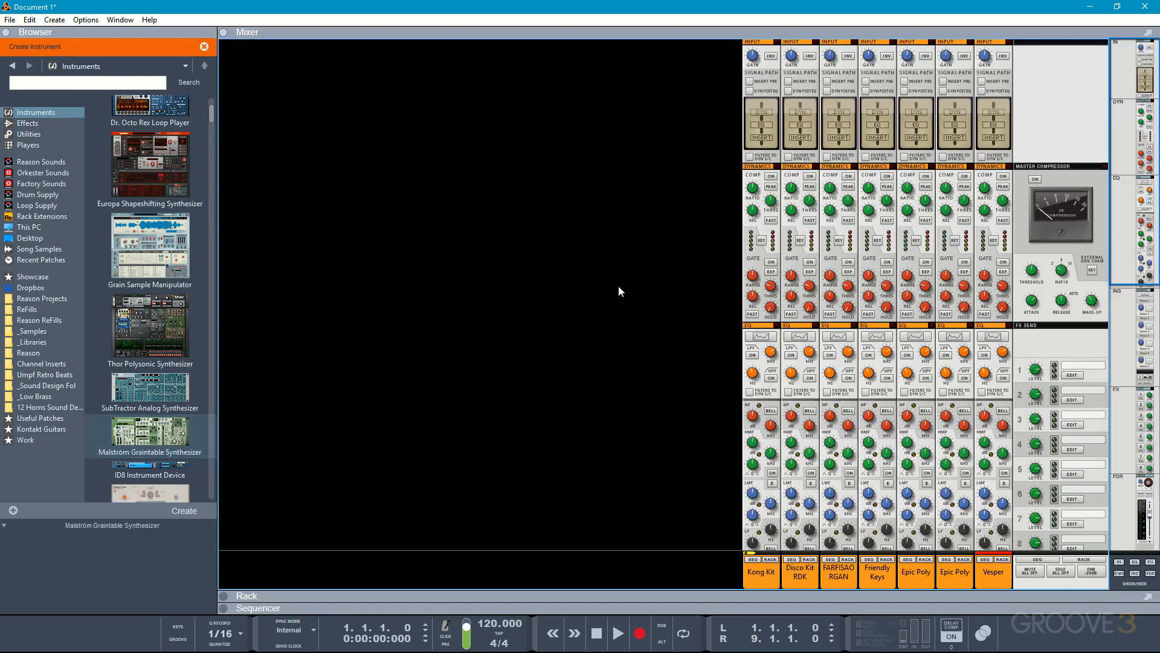
pyautogui.rightClick(617, 285)
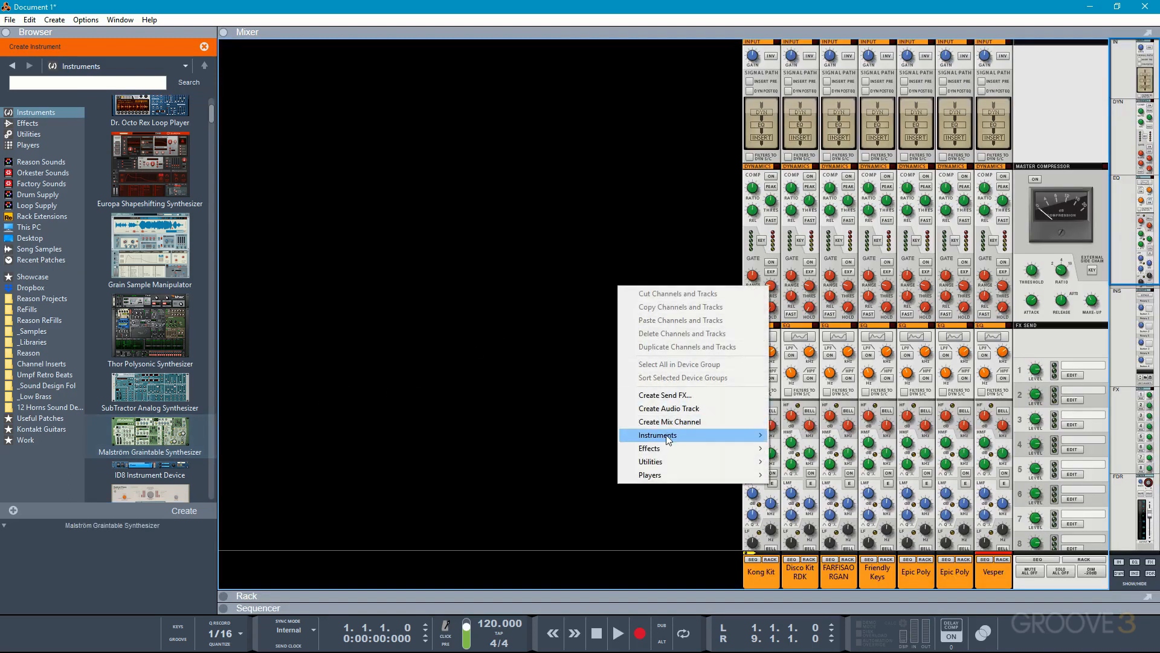
pyautogui.moveTo(668, 436)
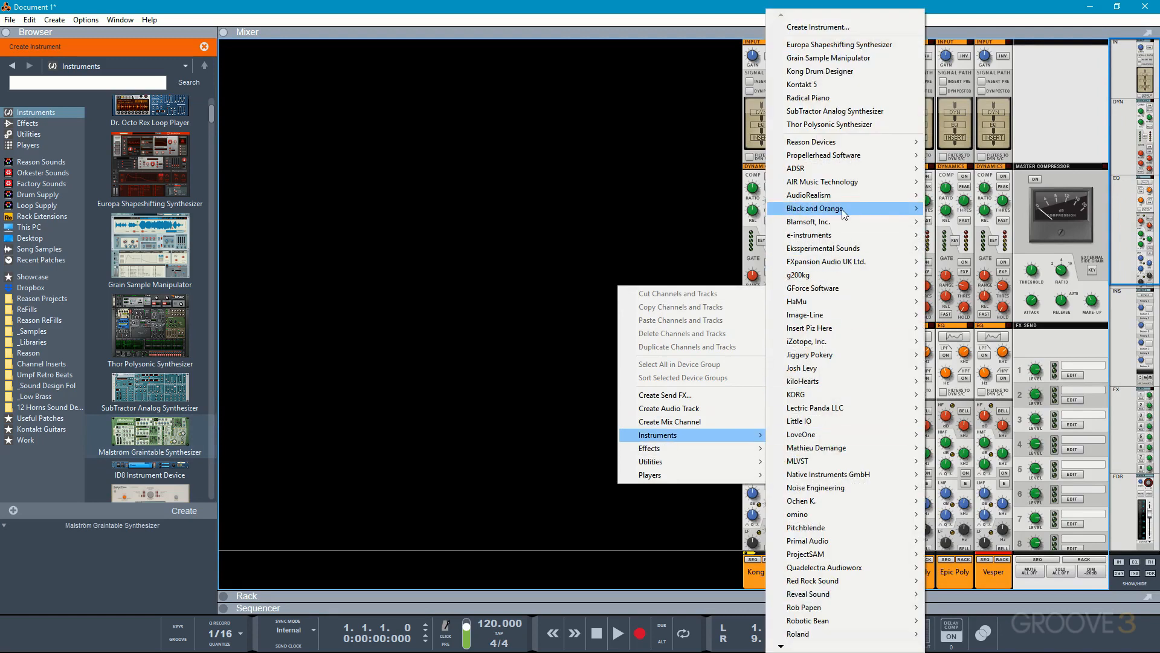
pyautogui.moveTo(849, 144)
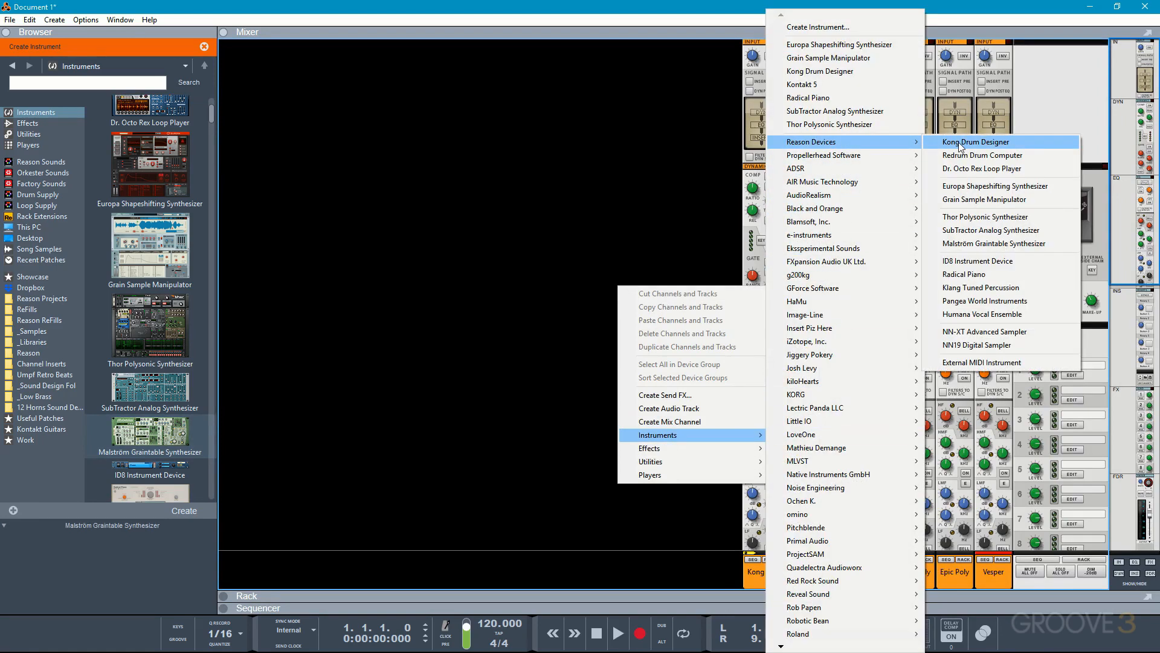
pyautogui.click(960, 172)
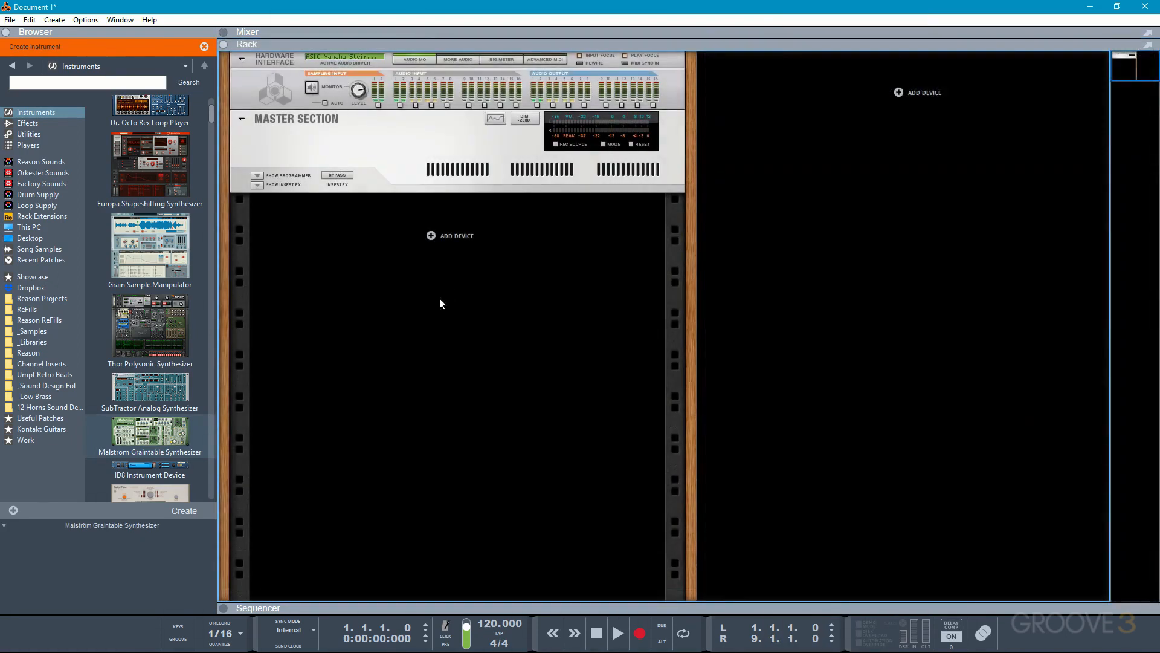
# - Add a SubTractor Analog Synthesizer to the empty rack and check its cable routing on the rear side
pyautogui.moveTo(150, 387); pyautogui.dragTo(478, 288)
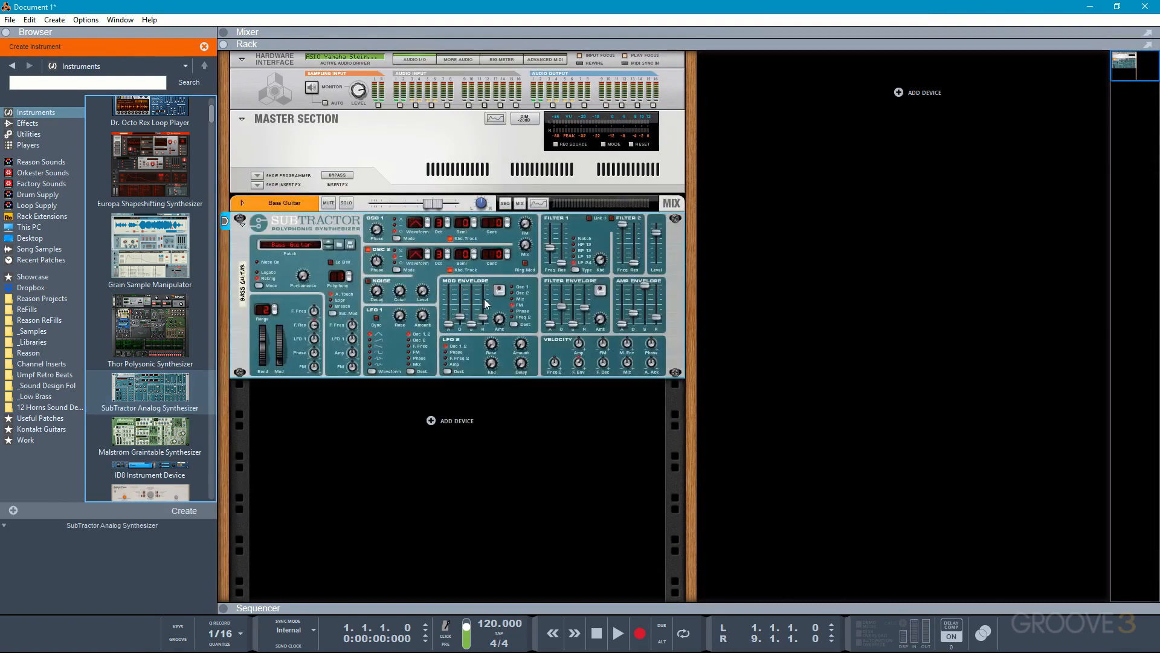
pyautogui.press('Tab')
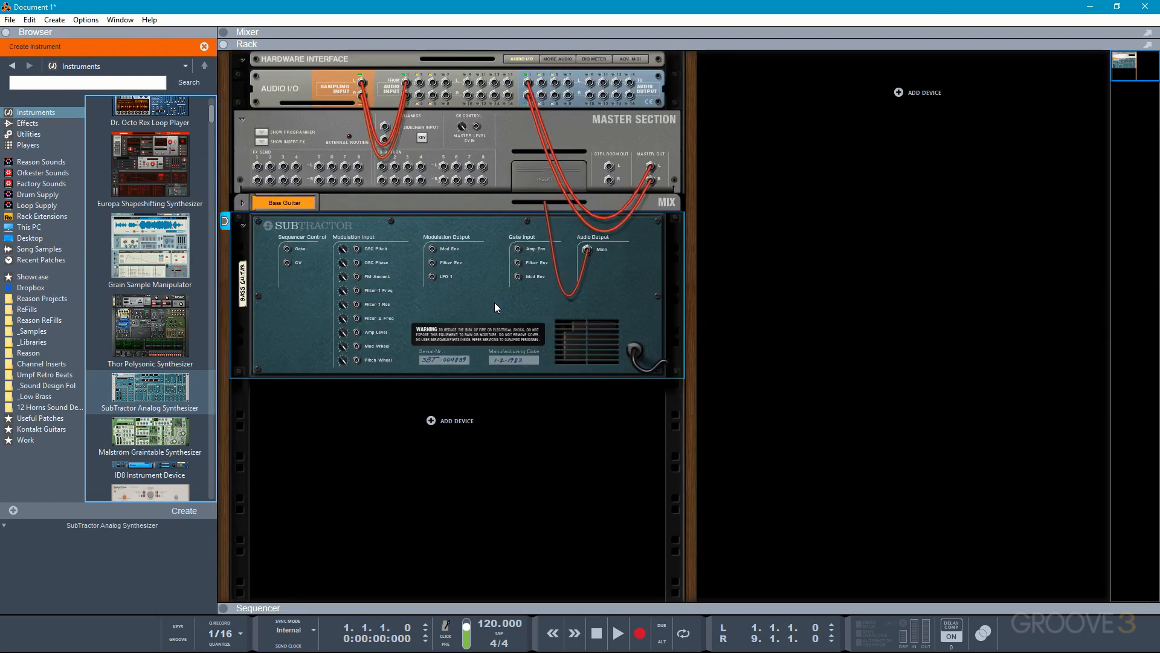
pyautogui.press('Tab')
# - Select the Bass Guitar mix channel in the rack and examine its mixer channel strip and sequencer track
pyautogui.click(306, 210)
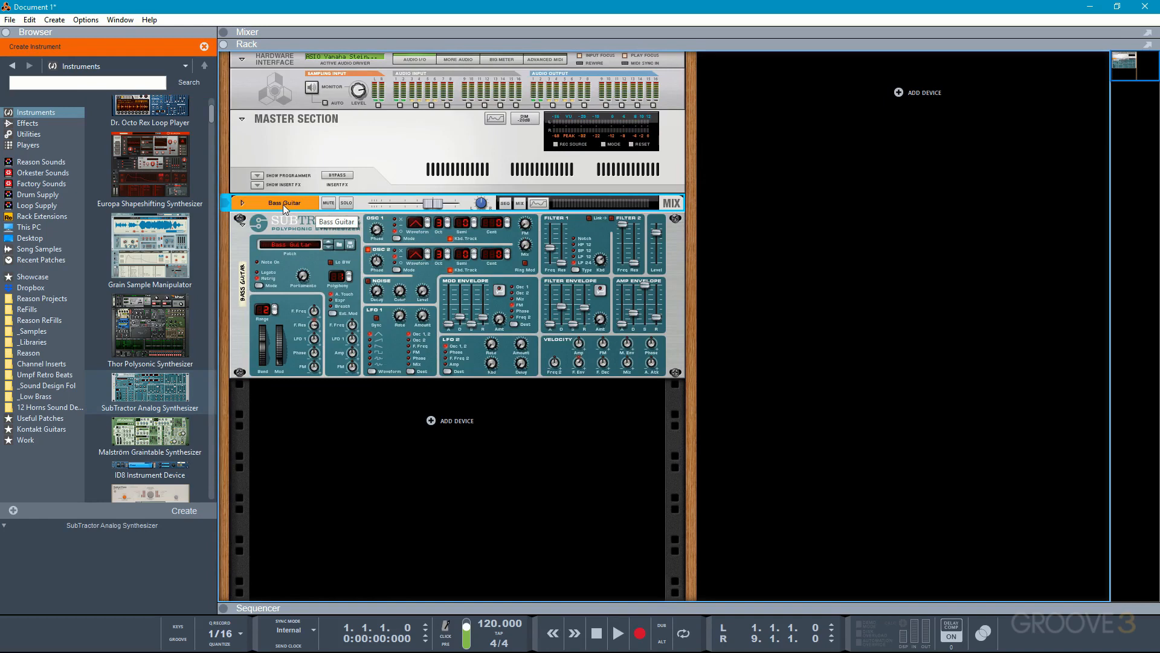
pyautogui.press('F5')
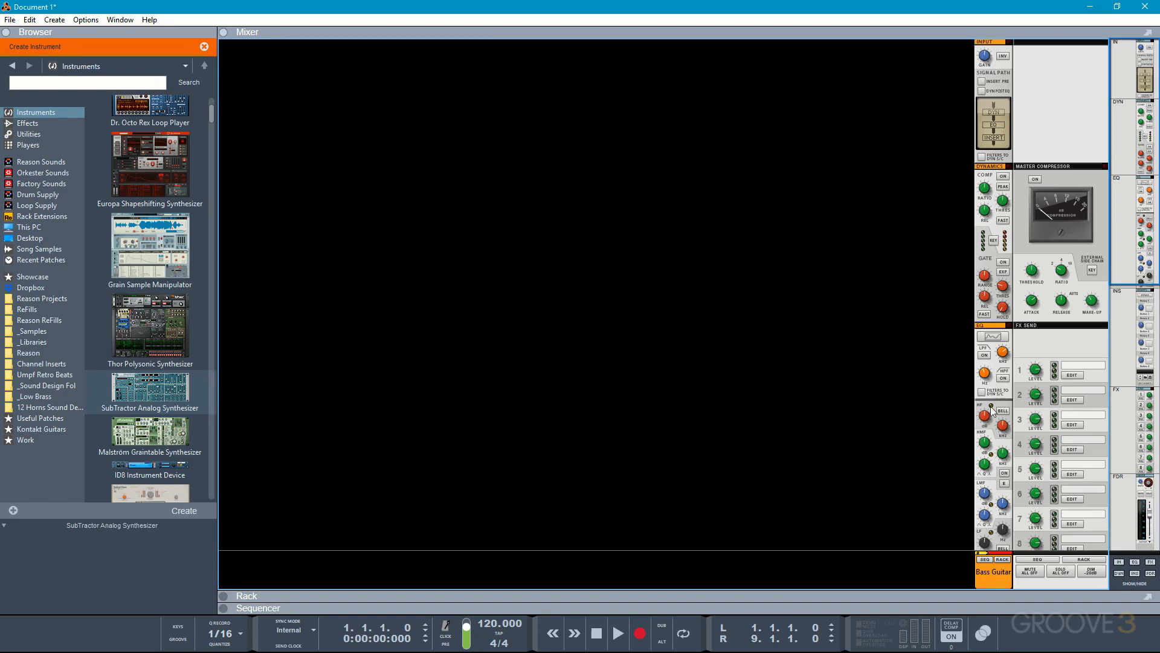
pyautogui.press('F7')
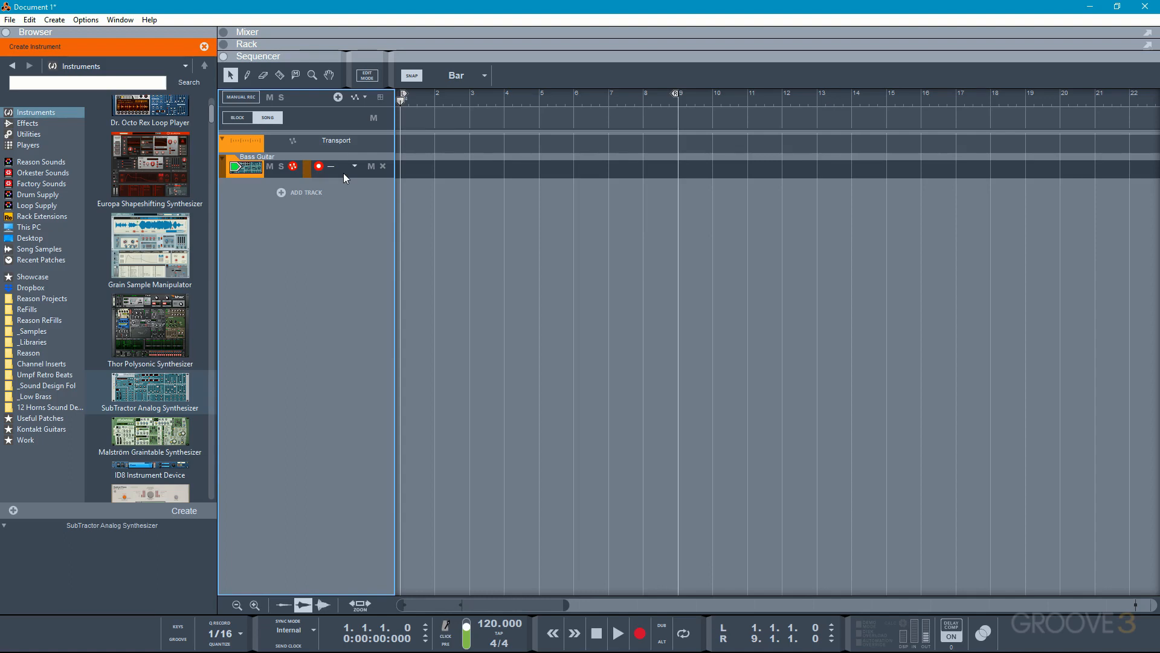
pyautogui.press('F6')
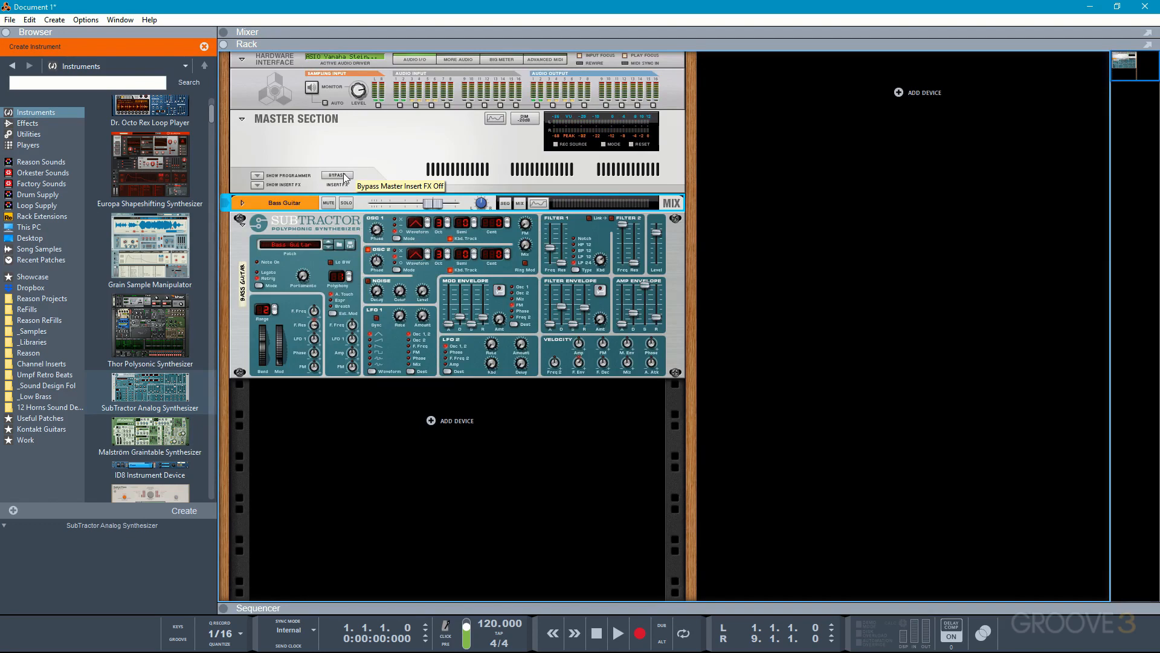
pyautogui.press('F5')
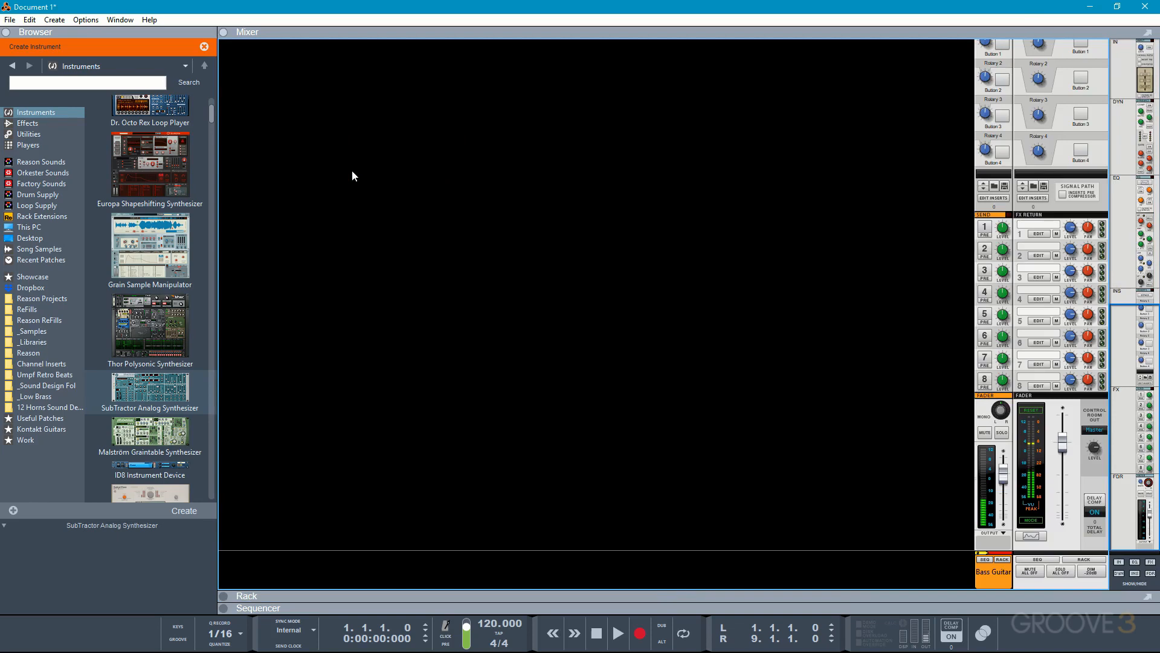
# - In the sequencer, give the keyboard input to the Bass Guitar, Epic Poly and Vesper tracks in turn
pyautogui.press('F7')
pyautogui.press('Down')
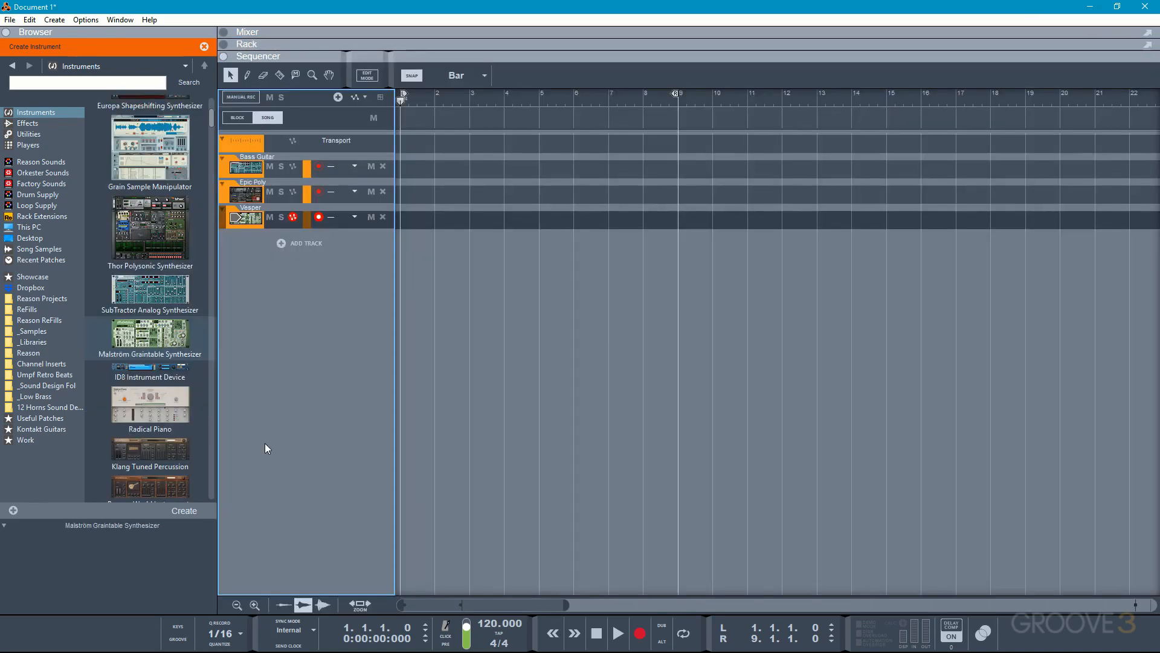
pyautogui.click(225, 174)
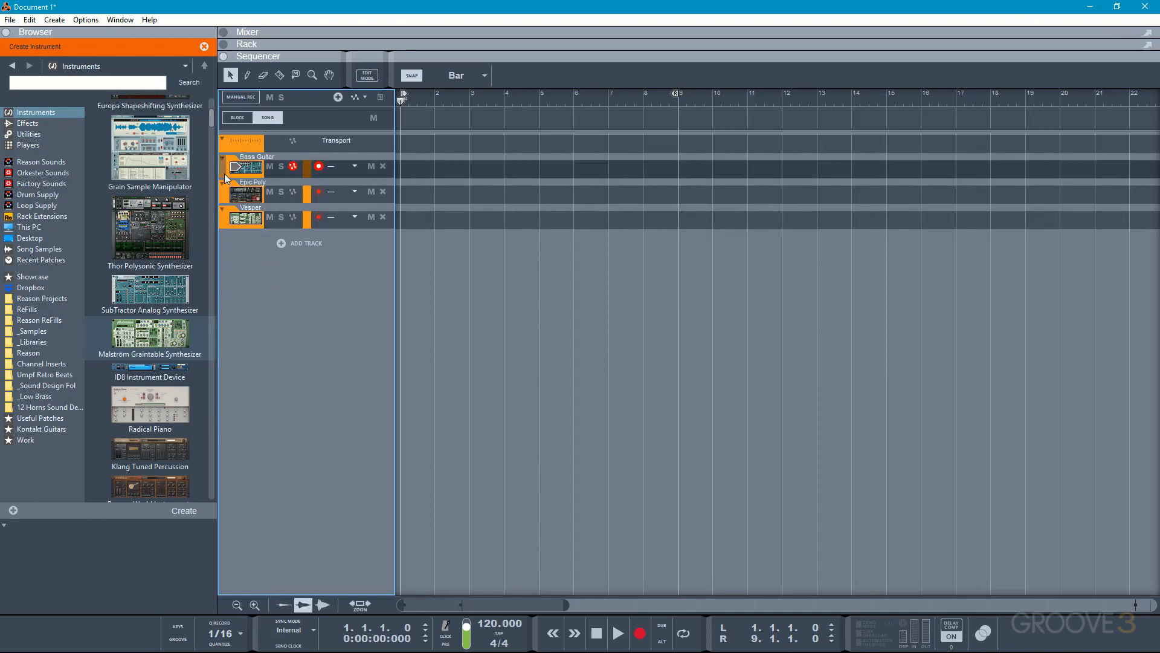
pyautogui.click(224, 193)
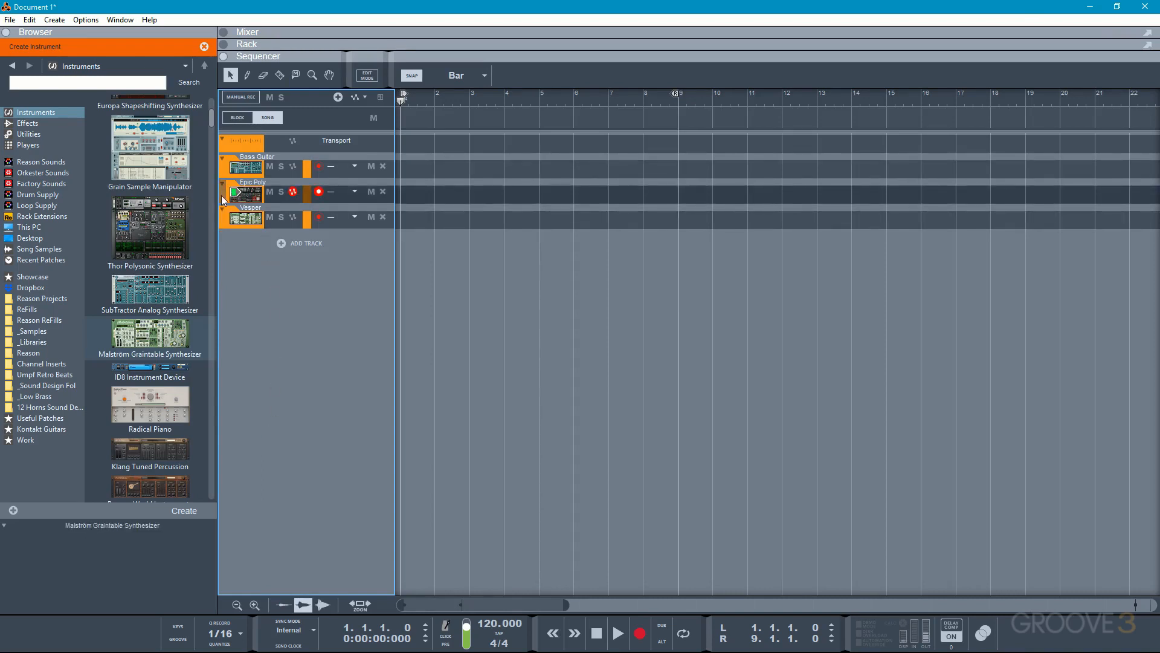
pyautogui.click(224, 219)
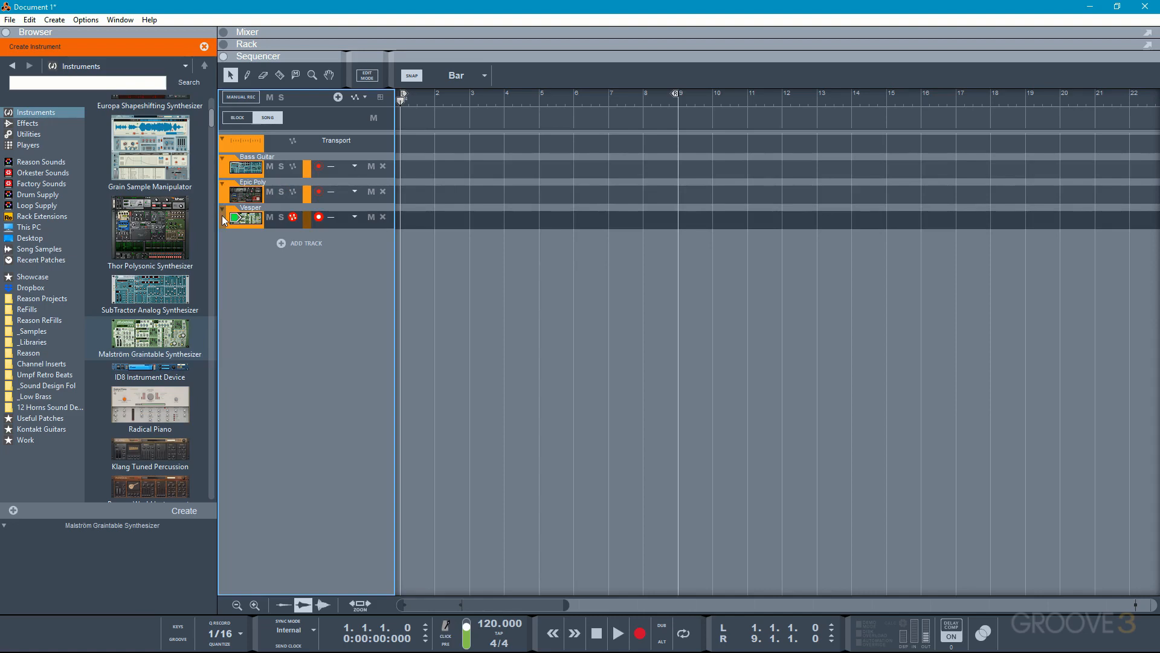
# - In the rack, move the keyboard input to Thor, the Malström and the SubTractor in turn
pyautogui.press('F6')
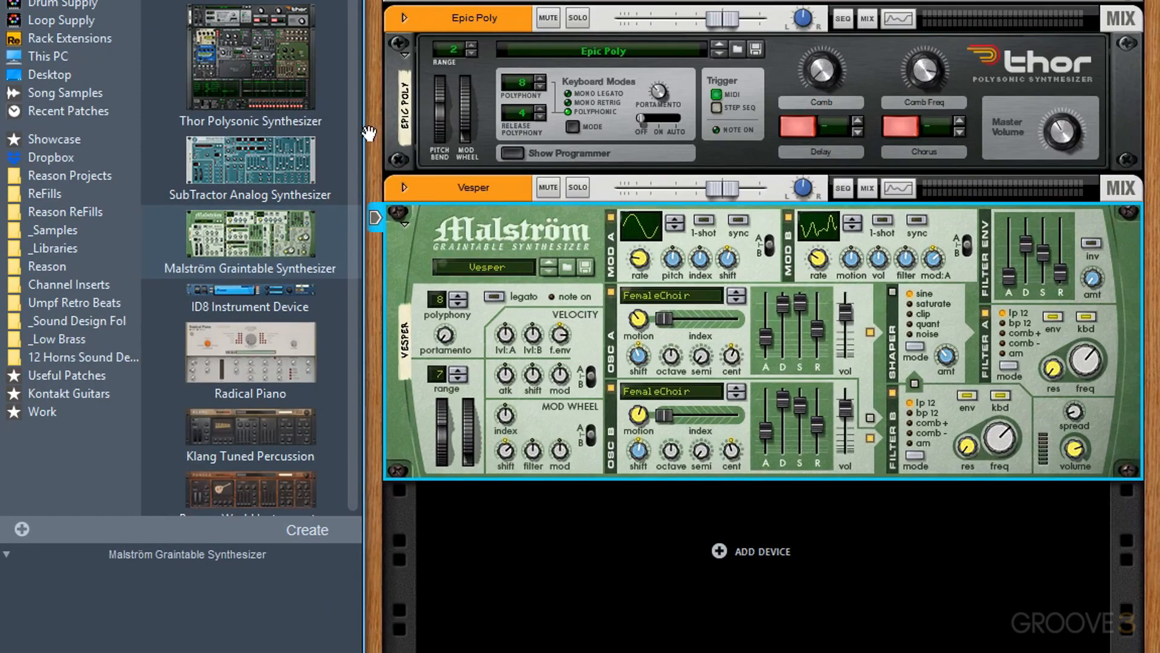
pyautogui.click(386, 48)
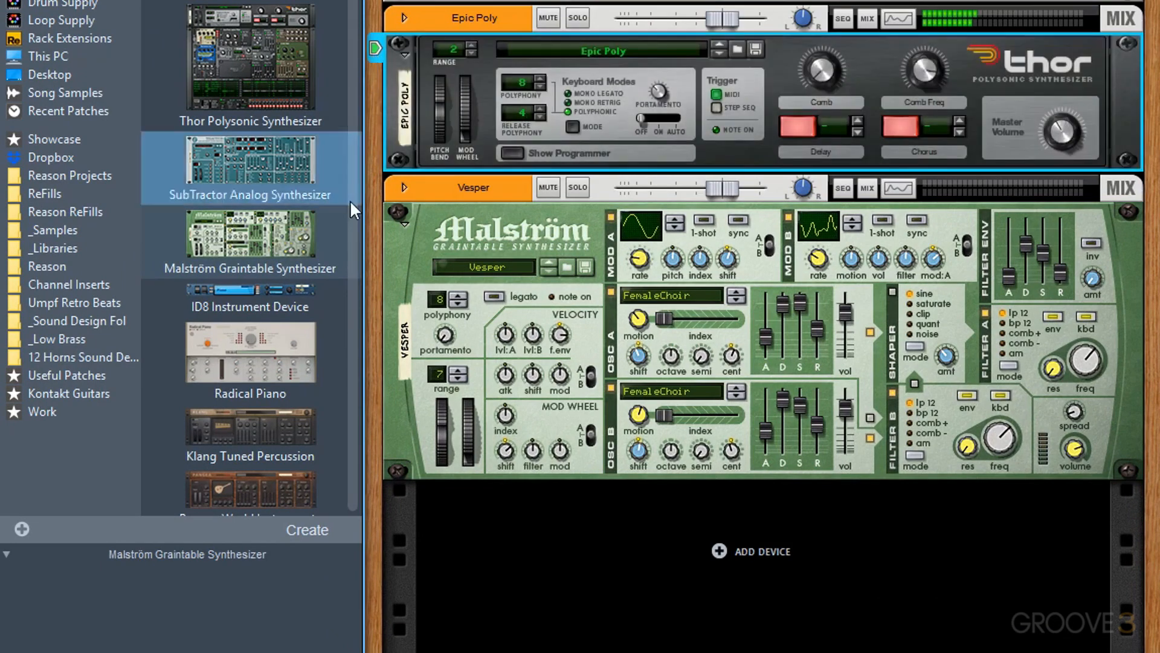
pyautogui.click(394, 234)
pyautogui.scroll(5, 405, 247)
pyautogui.click(376, 48)
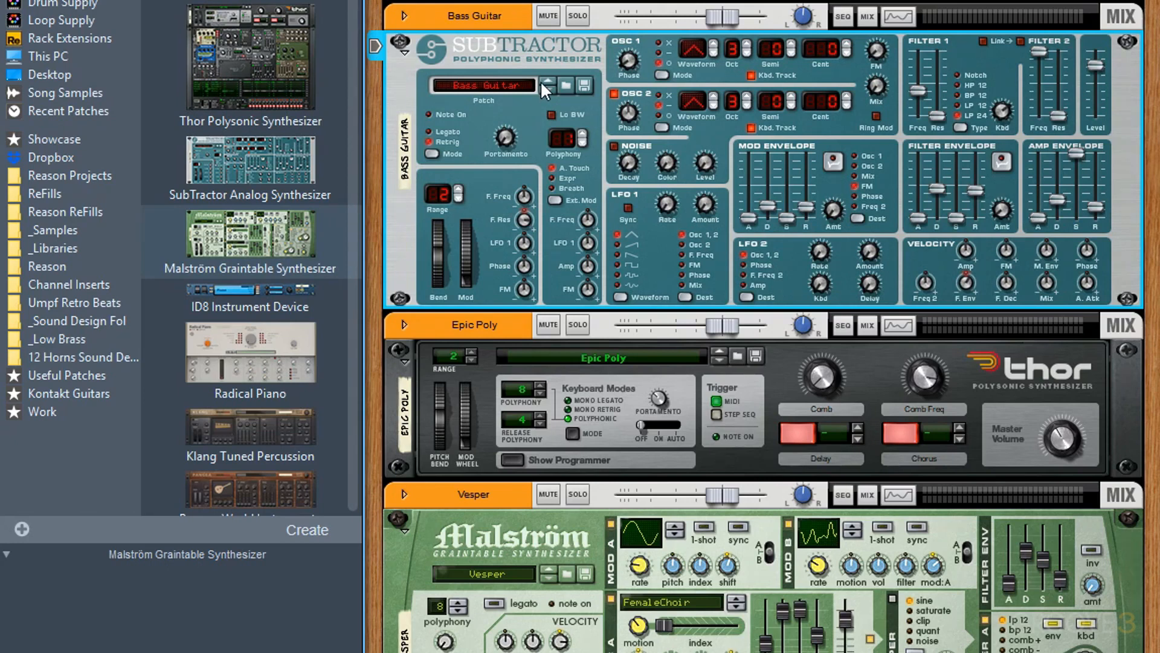
# - Browse the SubTractor's patches and load Juicer II.zyp, followed by WarmPad.zyp
pyautogui.click(566, 83)
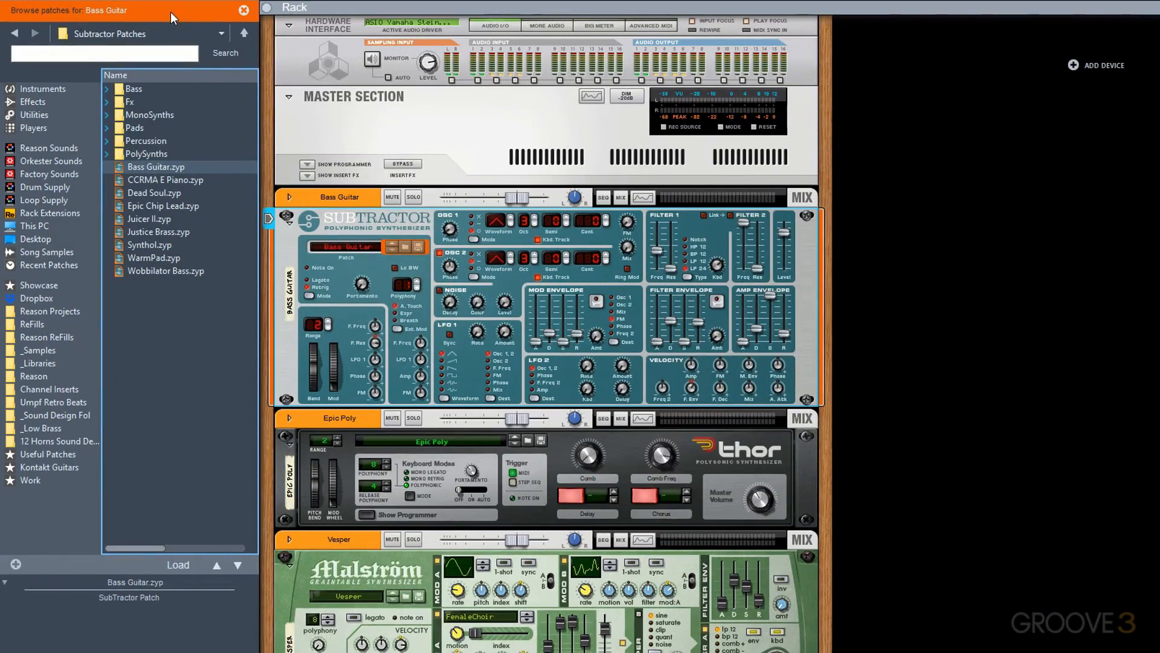
pyautogui.click(151, 216)
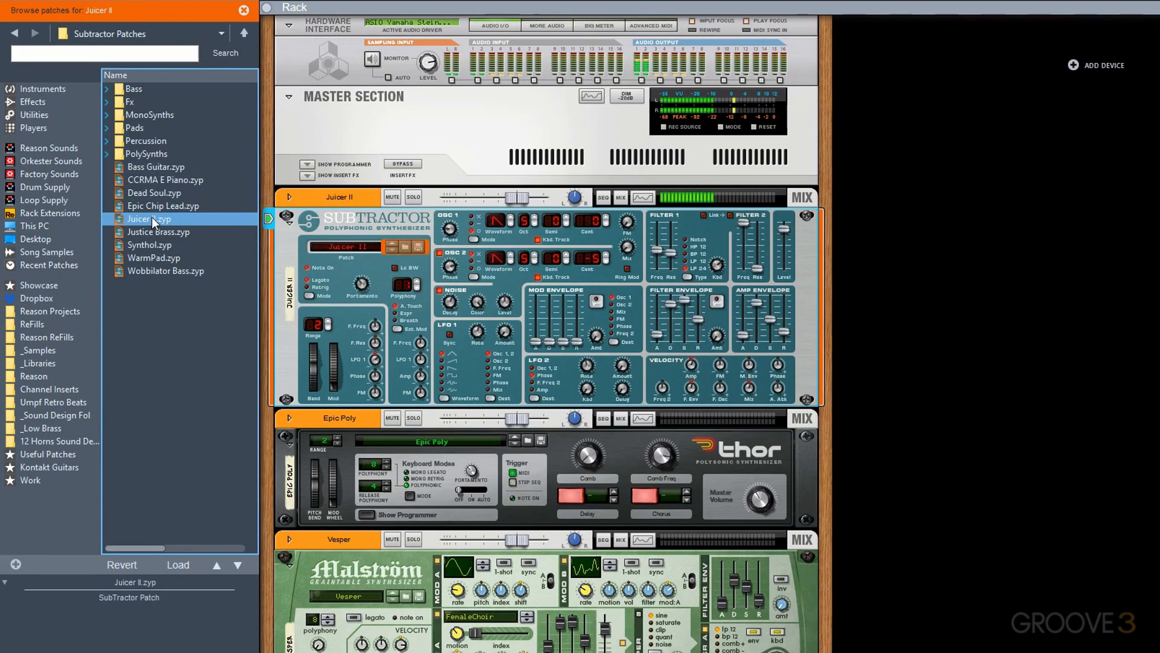
pyautogui.click(150, 257)
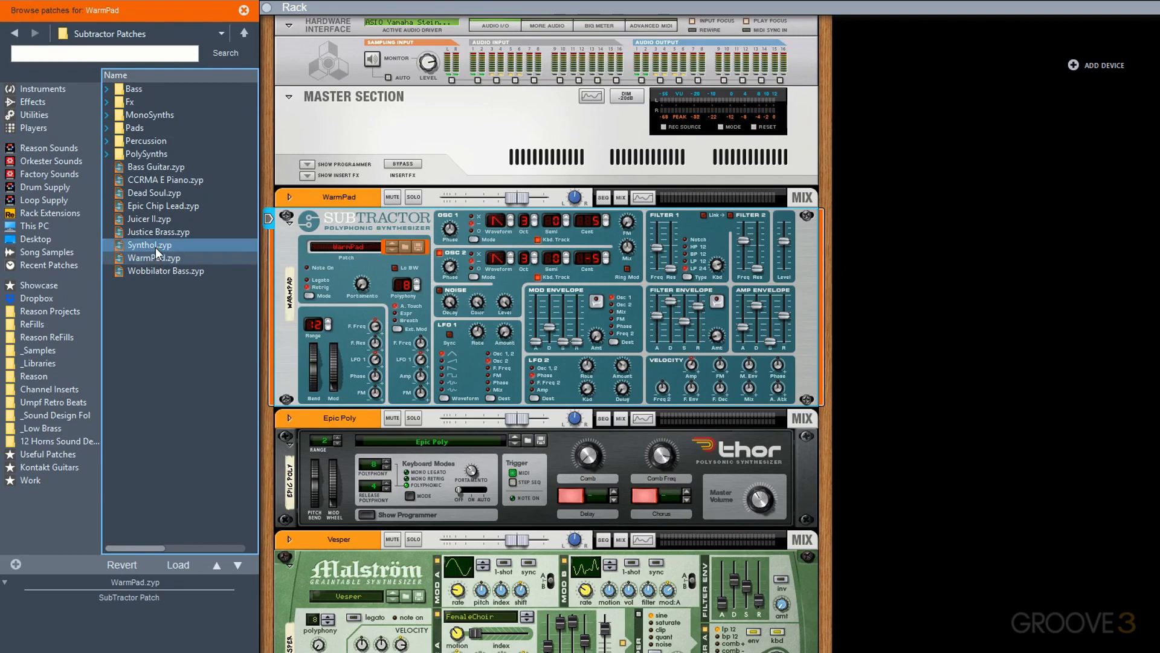
# - Replace the WarmPad device with the factory Thor patch Percutron [Run].thor and end patch browsing for it
pyautogui.click(50, 174)
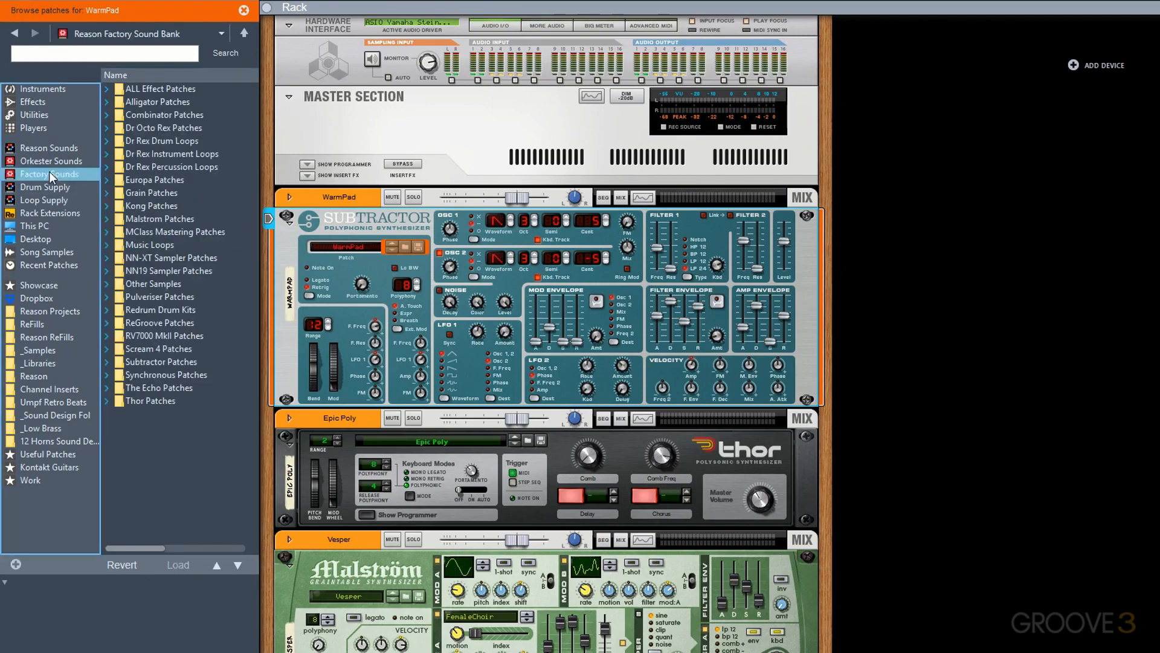
pyautogui.doubleClick(147, 401)
pyautogui.click(151, 298)
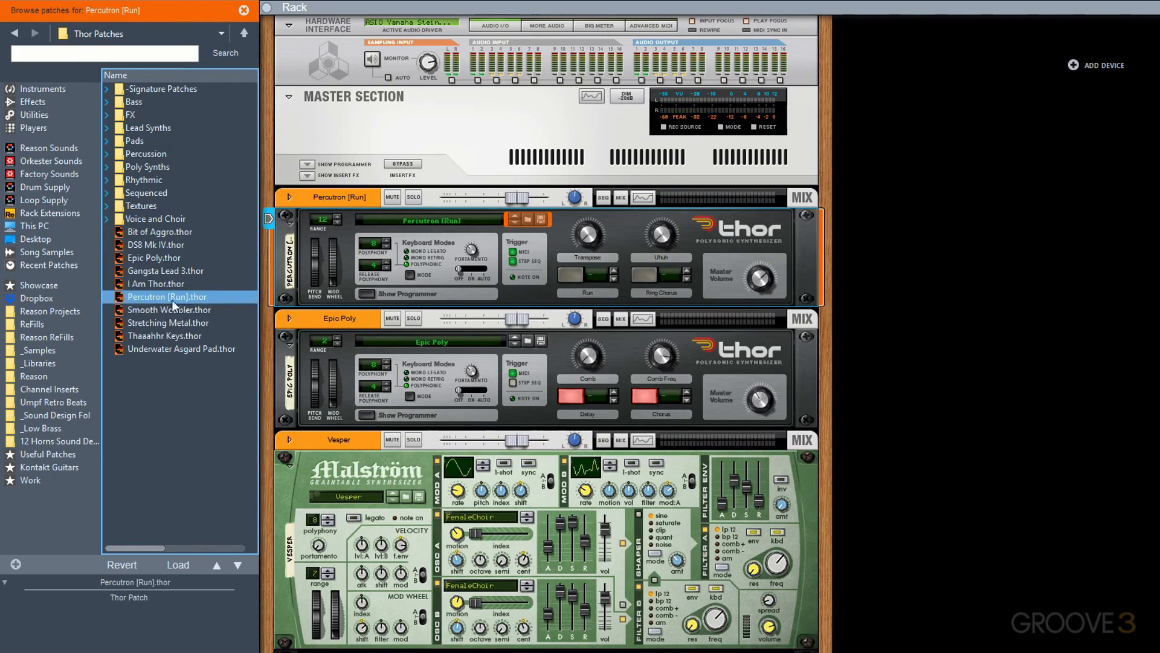
pyautogui.click(916, 320)
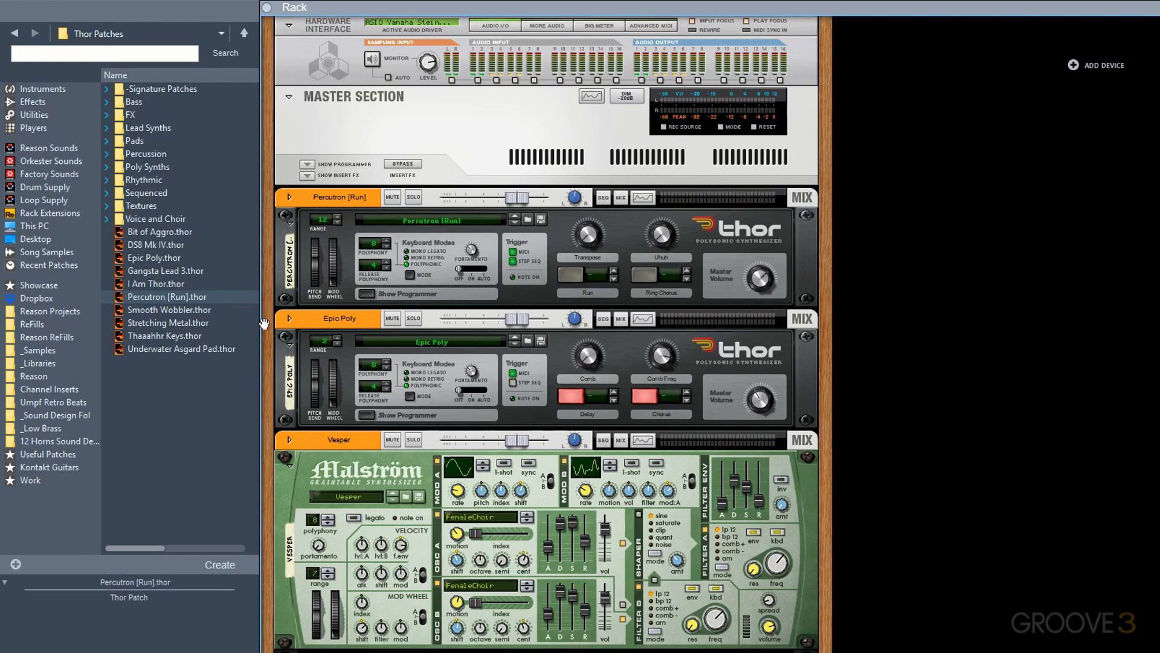
# - Create two new Thor instruments in the rack from the patches Stretching Metal.thor and Thaaahhr Keys.thor
pyautogui.doubleClick(137, 326)
pyautogui.doubleClick(138, 336)
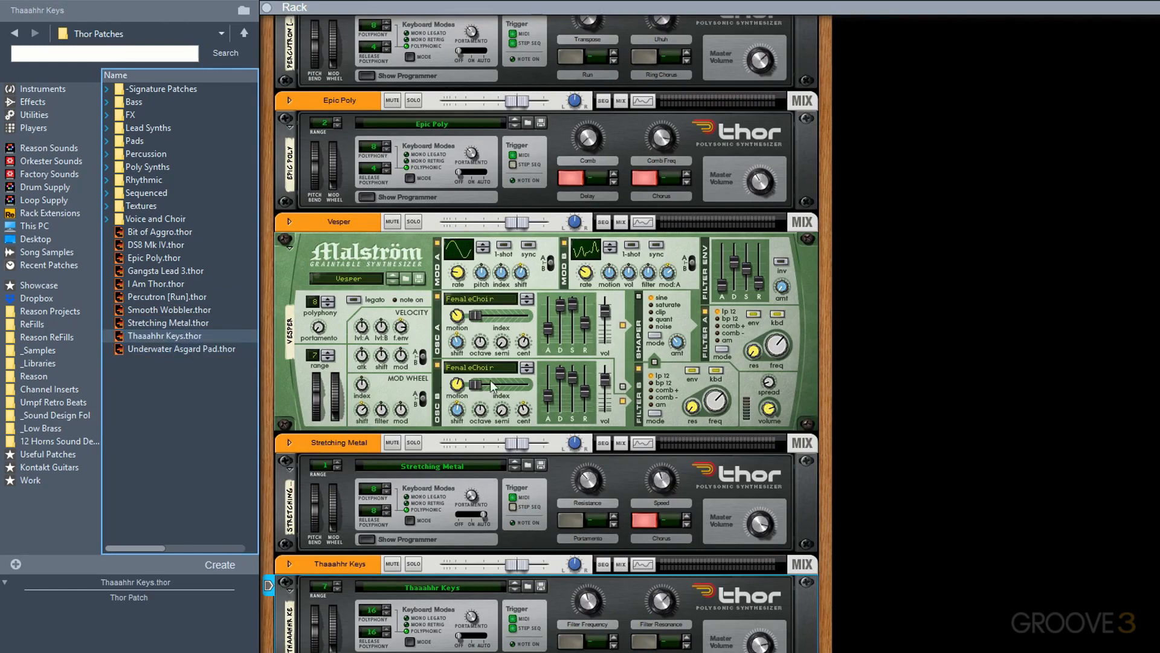
pyautogui.scroll(5, 491, 379)
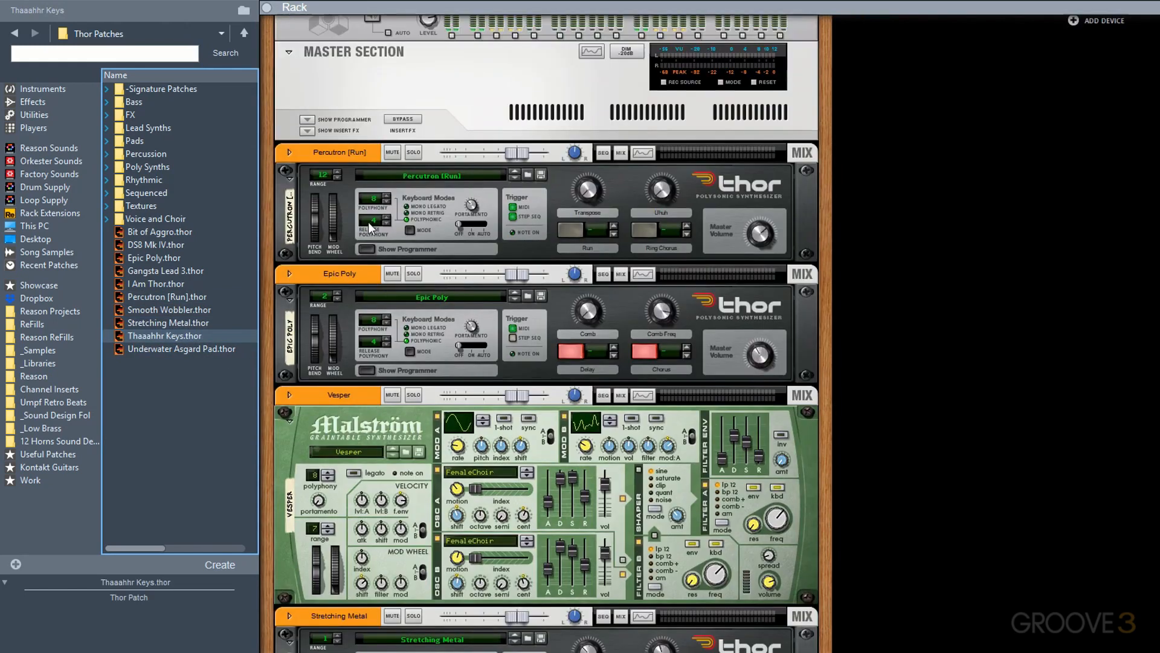
pyautogui.click(527, 175)
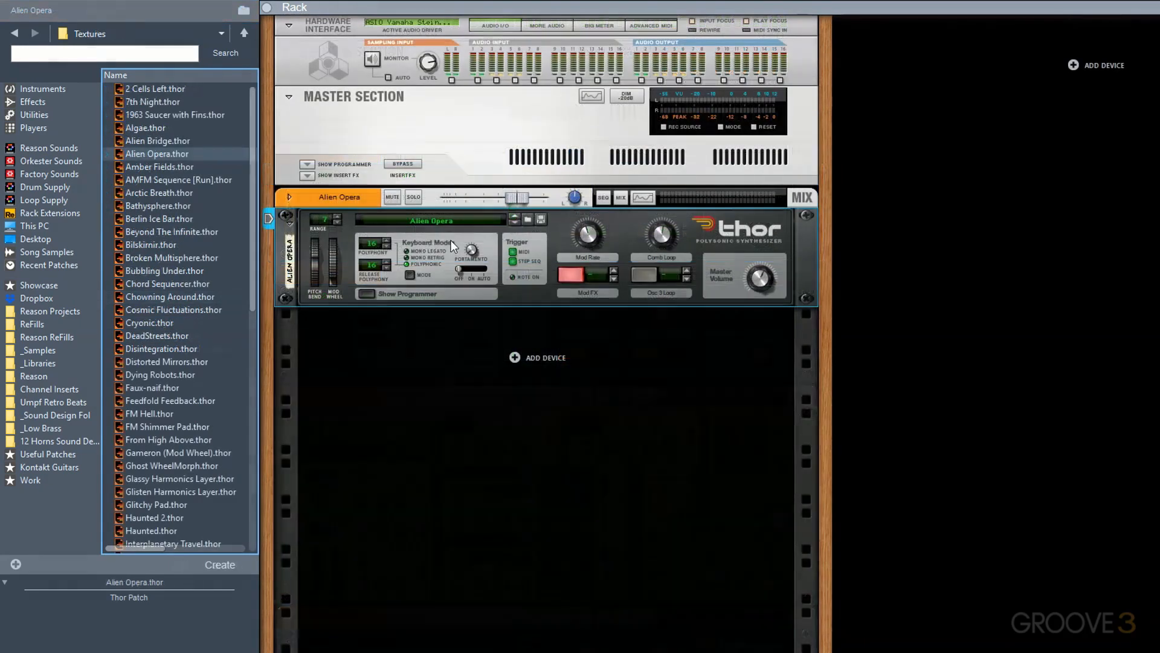
# - Choose Gameron (Mod Wheel).thor from the Alien Opera Thor's own patch list and advance patch by patch to Glitchy Pad
pyautogui.click(439, 221)
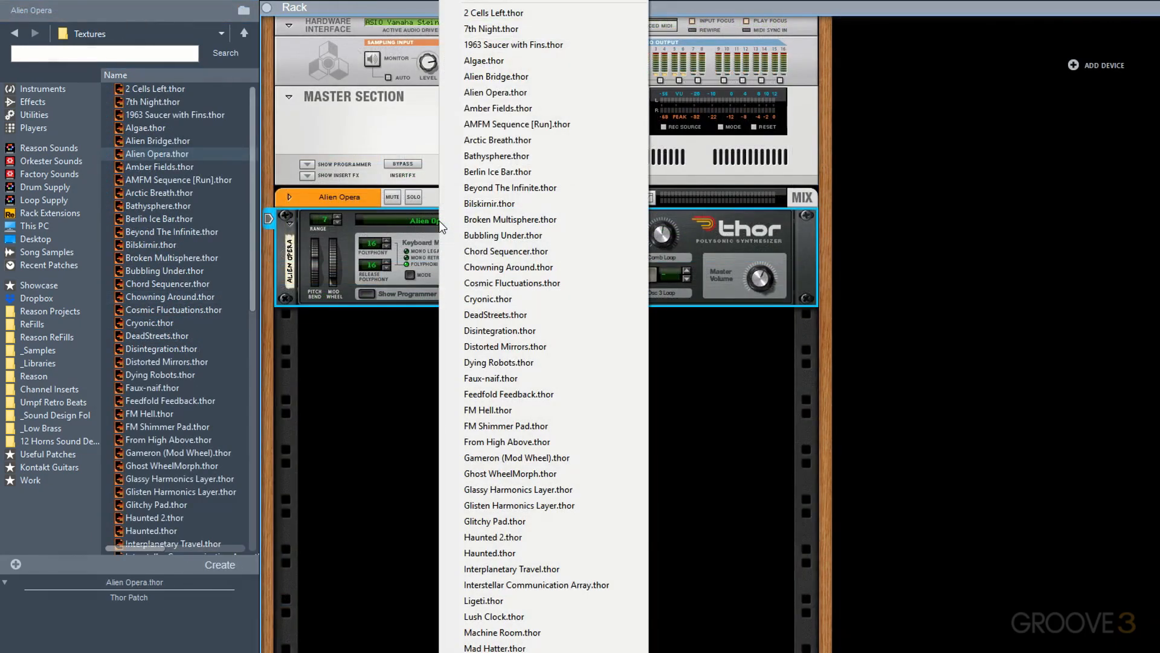
pyautogui.click(511, 457)
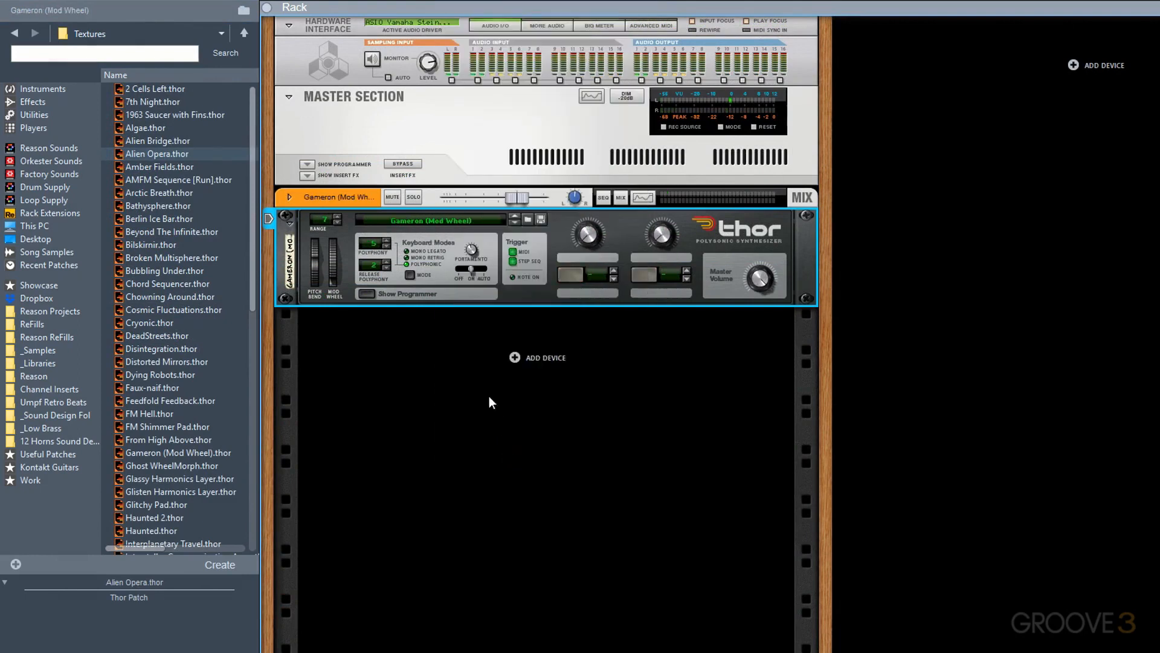
pyautogui.click(515, 223)
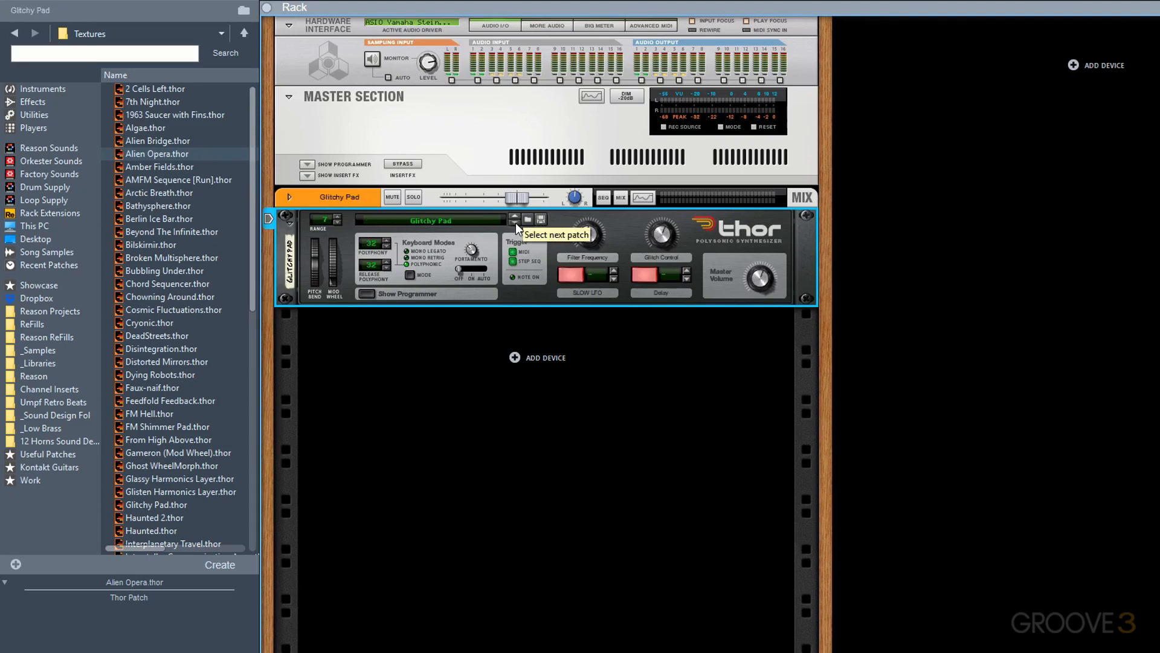
# - In the sequencer, browse patches for the Glitchy Pad track and add a separate instrument track from Broken Multisphere.thor
pyautogui.press('F7')
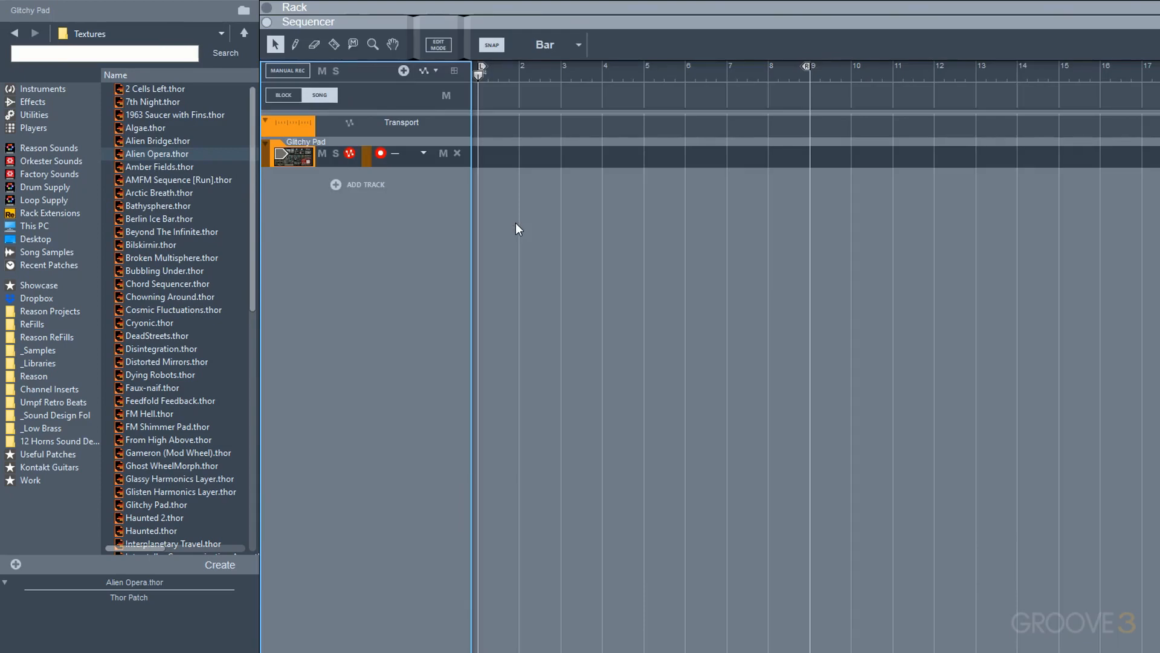
pyautogui.rightClick(357, 163)
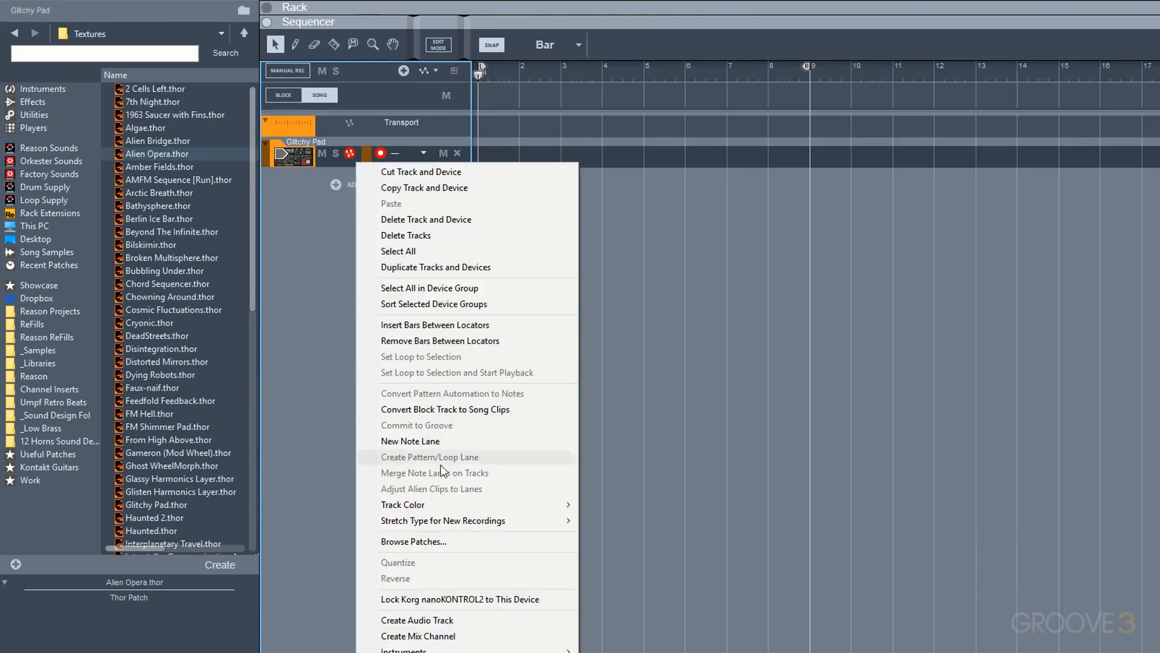
pyautogui.click(441, 541)
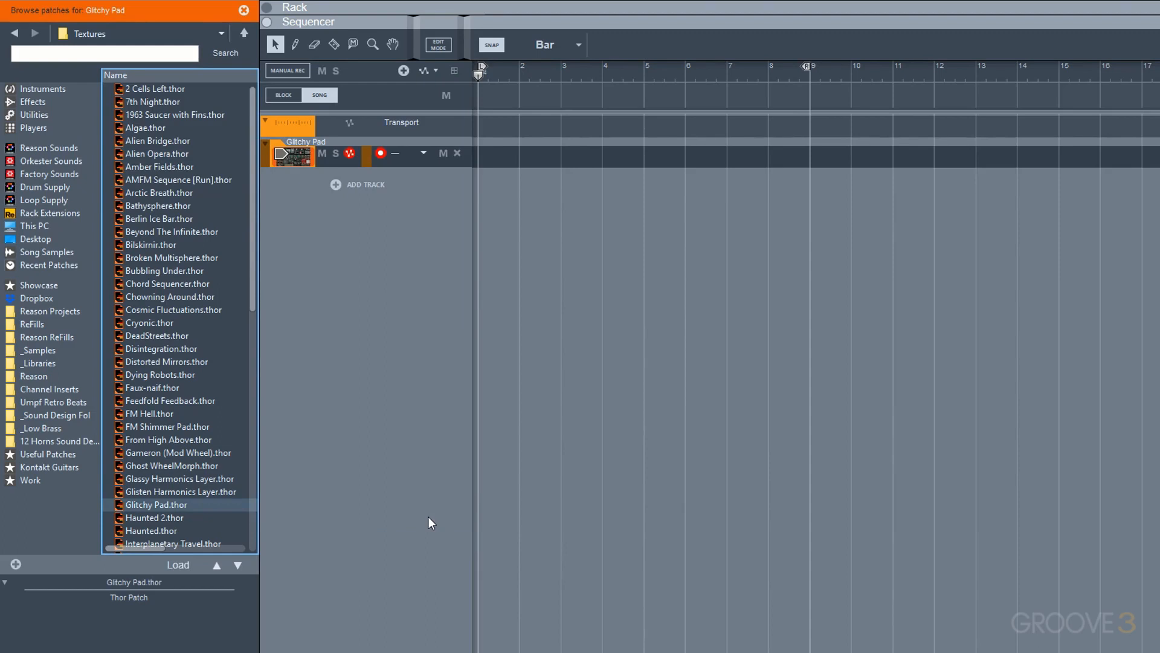
pyautogui.moveTo(175, 259); pyautogui.dragTo(353, 327)
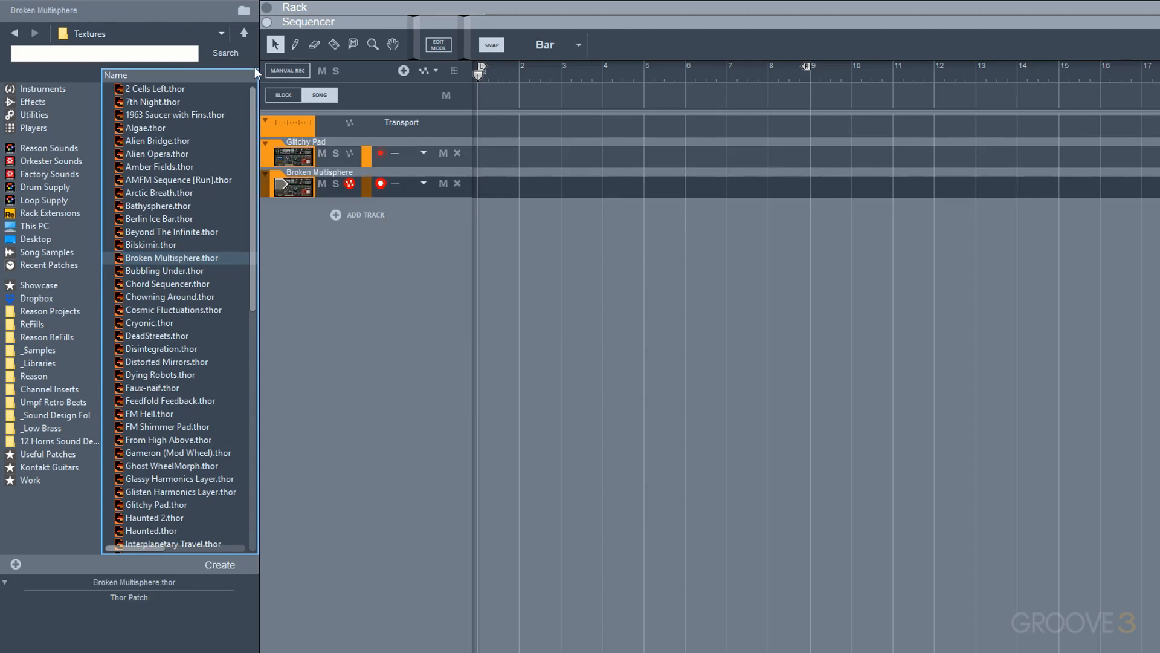
# - From the factory Subtractor Patches, create a Dead Soul.zyp track in the sequencer and a Synthol.zyp instrument beneath the existing rack devices
pyautogui.click(245, 33)
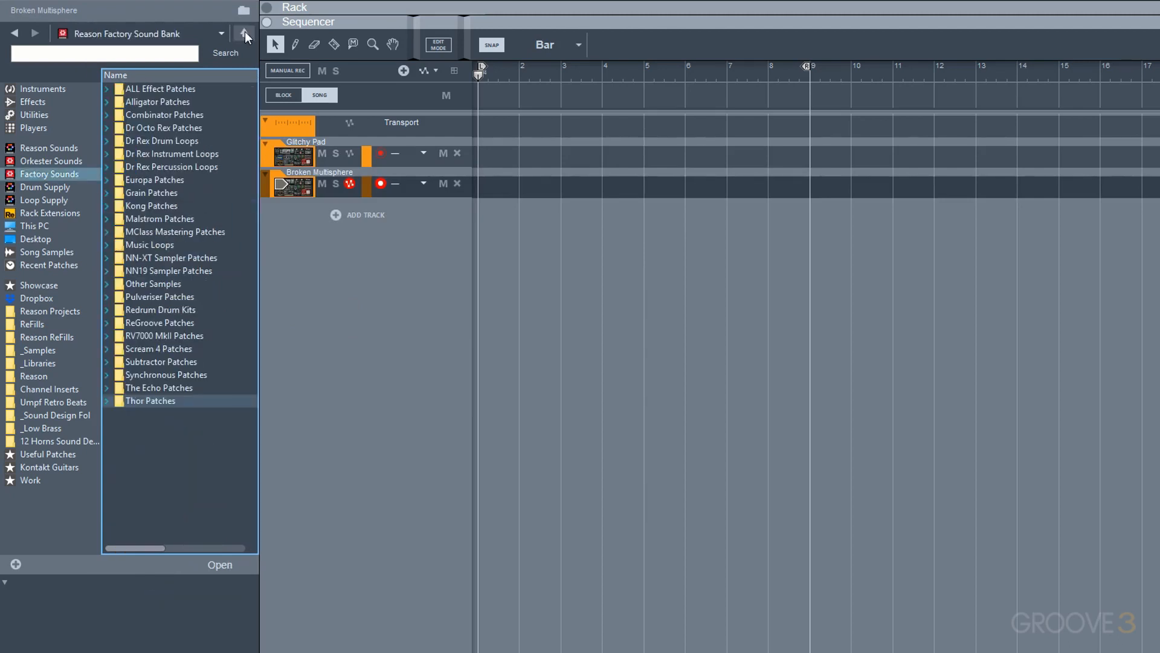
pyautogui.click(177, 352)
pyautogui.doubleClick(176, 361)
pyautogui.moveTo(147, 193)
pyautogui.mouseDown()
pyautogui.moveTo(339, 332)
pyautogui.moveTo(324, 313)
pyautogui.mouseUp()
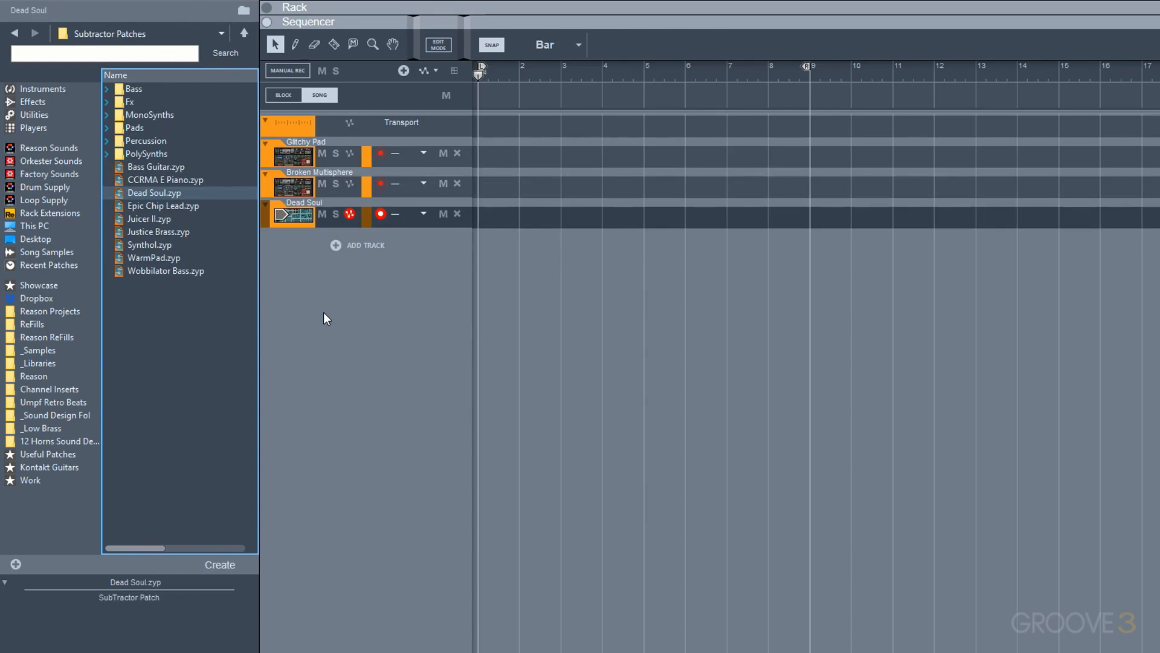
pyautogui.press('F6')
pyautogui.moveTo(154, 244); pyautogui.dragTo(355, 578)
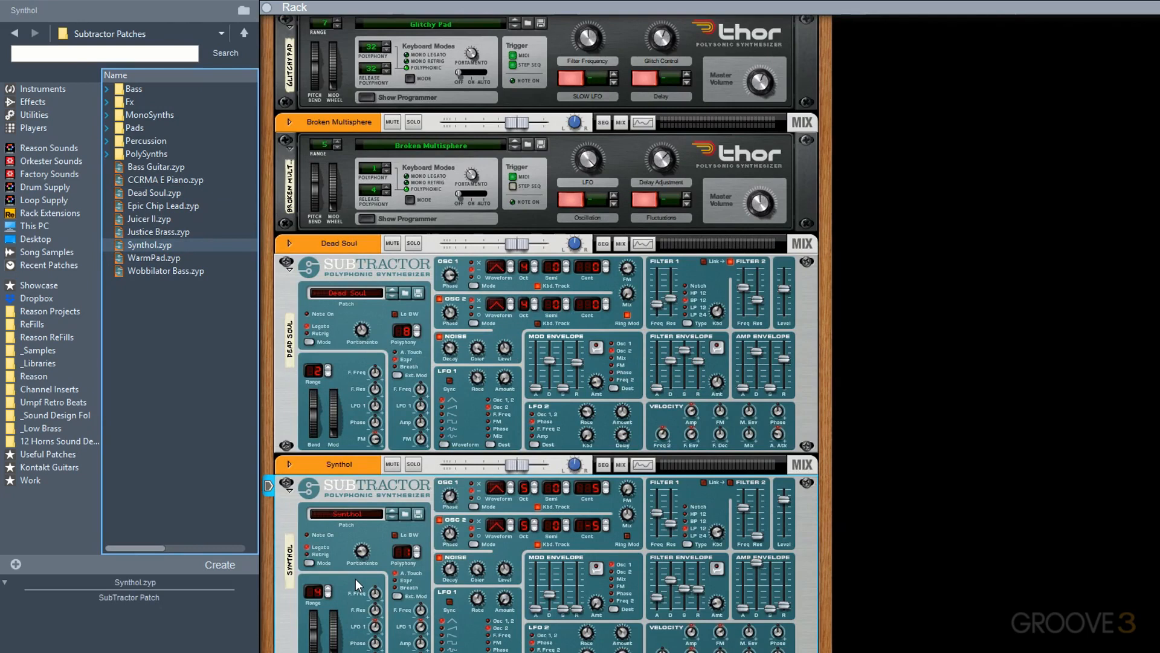
# - Replace the Broken Multisphere device in the rack with Juicer II.zyp and the Glitchy Pad device with CCRMA E Piano.zyp
pyautogui.moveTo(148, 219); pyautogui.dragTo(358, 180)
pyautogui.scroll(3, 382, 284)
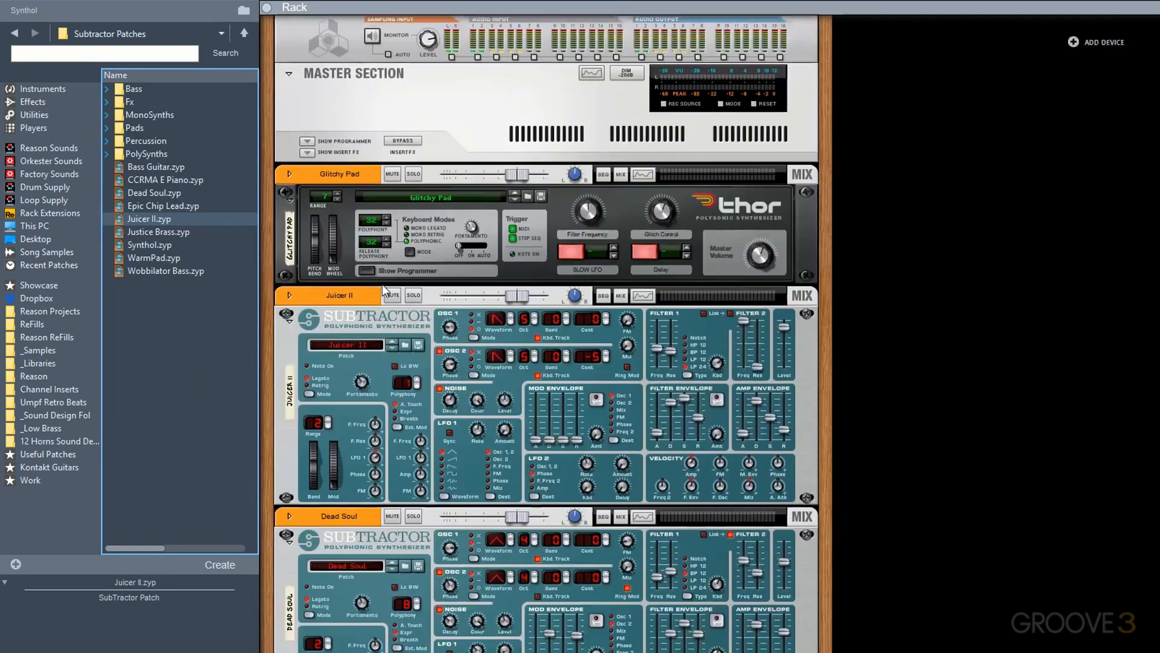
pyautogui.moveTo(159, 180); pyautogui.dragTo(359, 243)
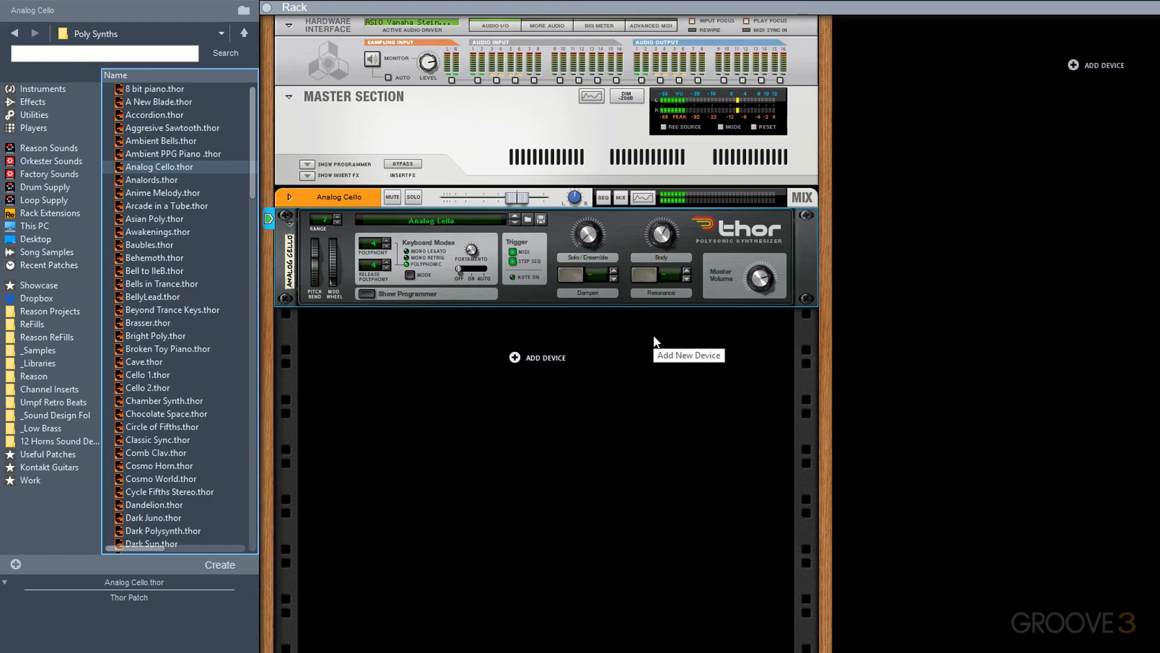
# - Browse patches for the Analog Cello Thor and load Cello 1.thor into it
pyautogui.click(528, 221)
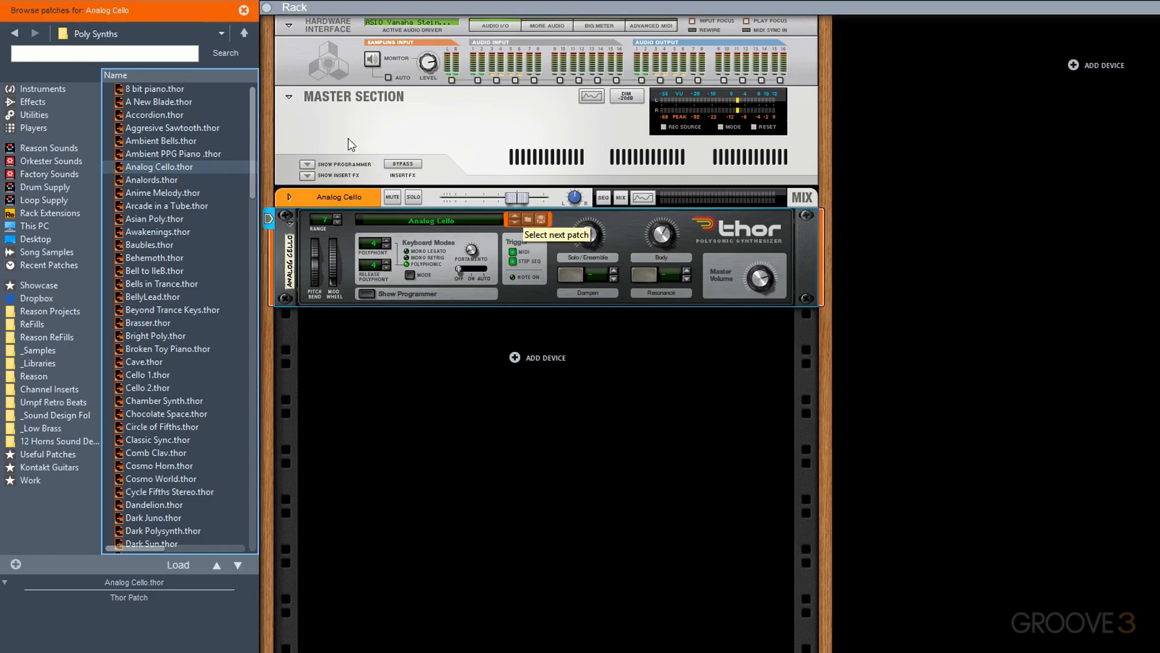
pyautogui.click(200, 293)
pyautogui.click(176, 375)
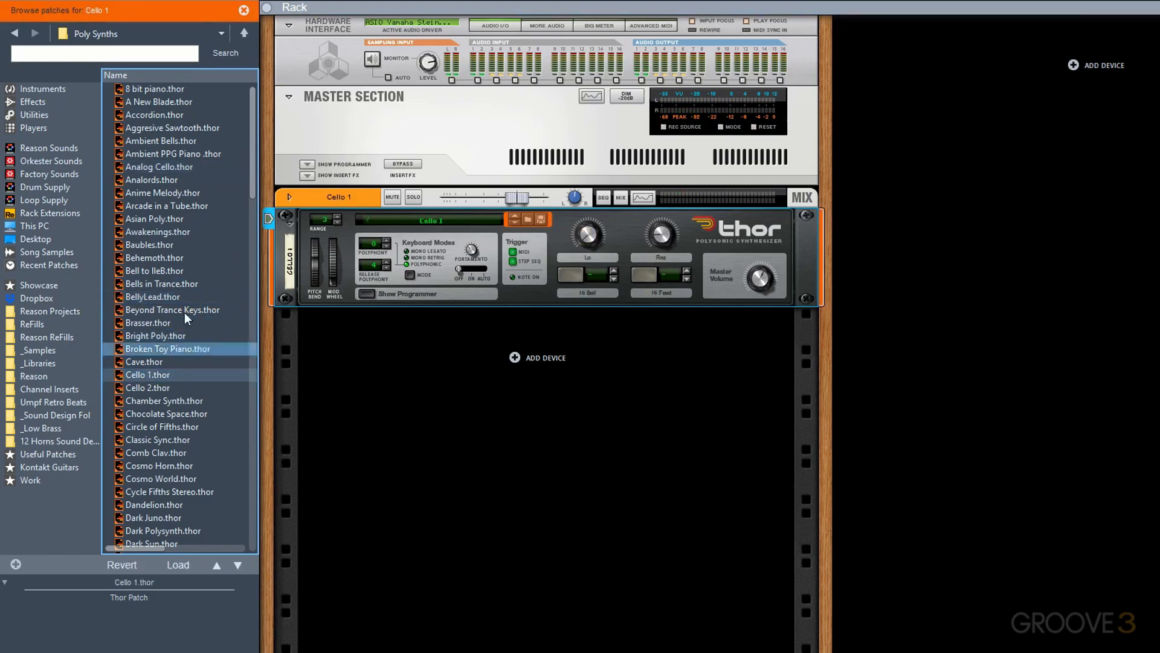
# - Load Envelope Gen Drone.repatch from the factory Europa textures in place of the Thor
pyautogui.click(244, 33)
pyautogui.click(244, 33)
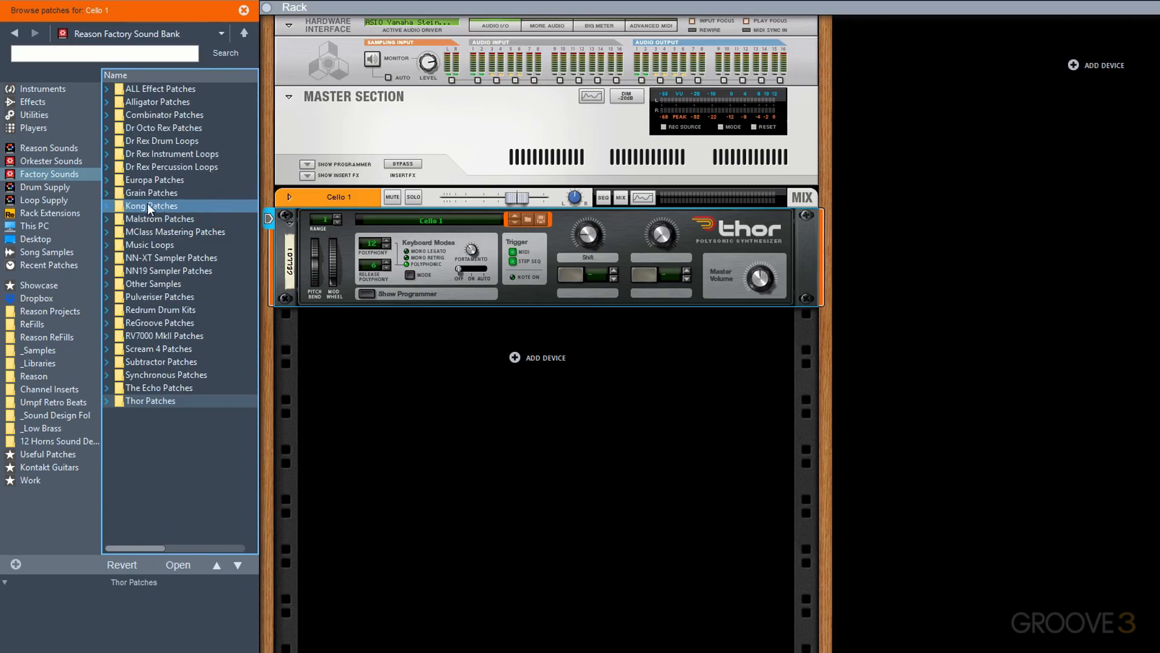
pyautogui.doubleClick(147, 180)
pyautogui.doubleClick(137, 194)
pyautogui.click(137, 197)
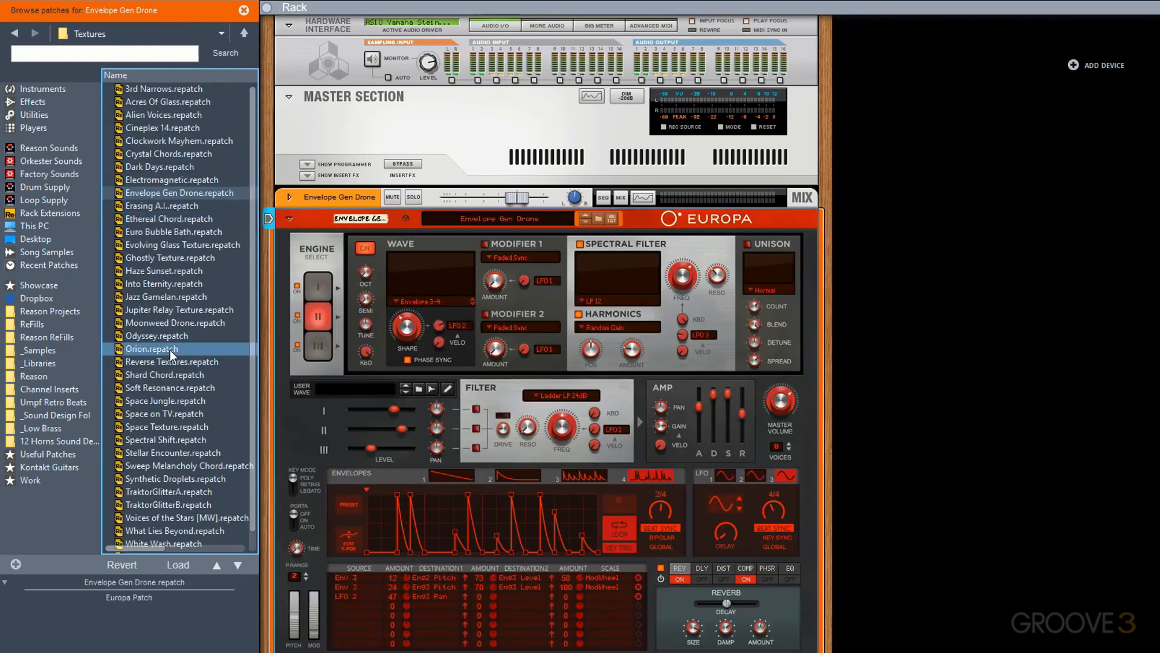
# - Load Space on TV.repatch into the Europa, and revert the device to its original Analog Cello patch
pyautogui.click(169, 414)
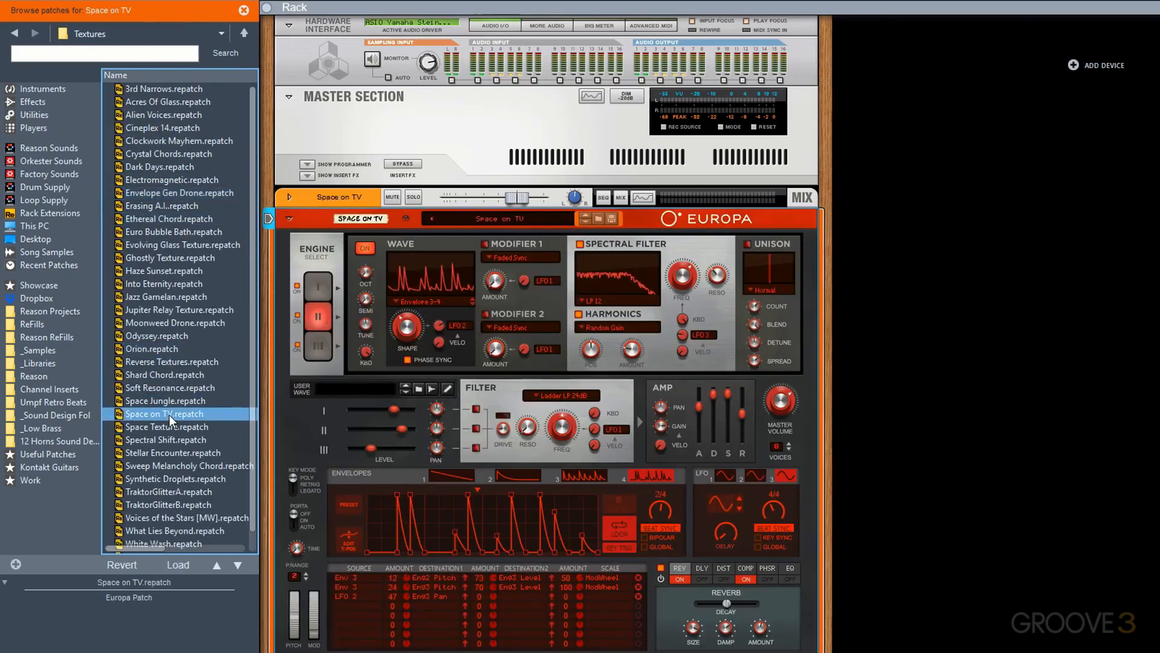
pyautogui.scroll(-1, 169, 414)
pyautogui.click(170, 414)
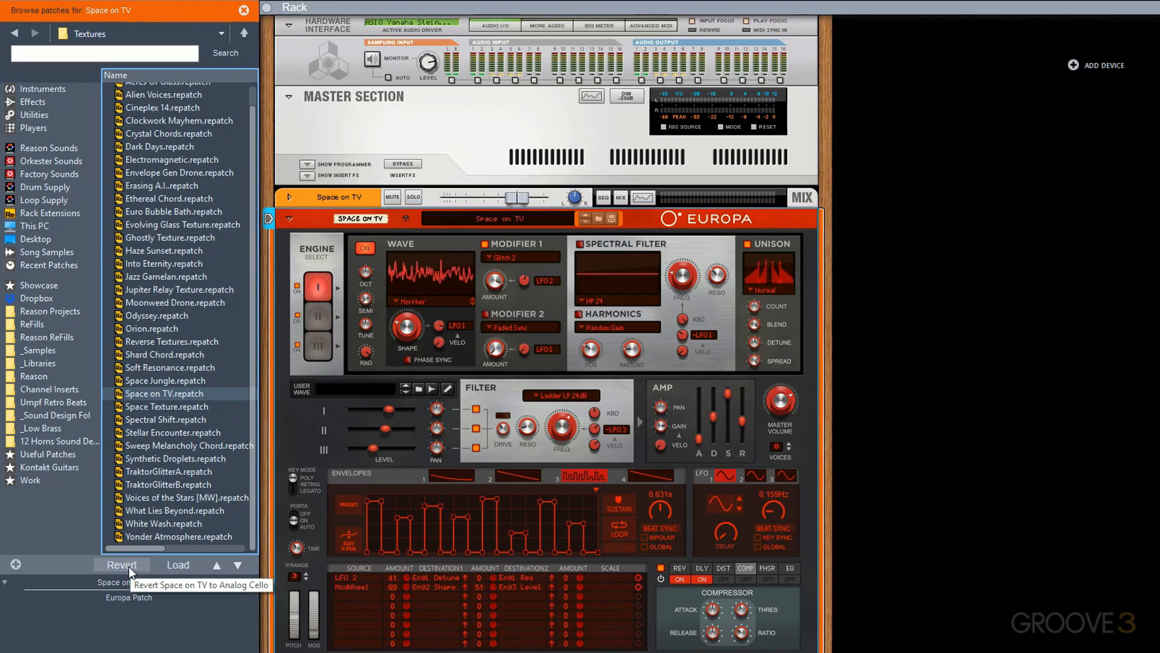
pyautogui.click(122, 564)
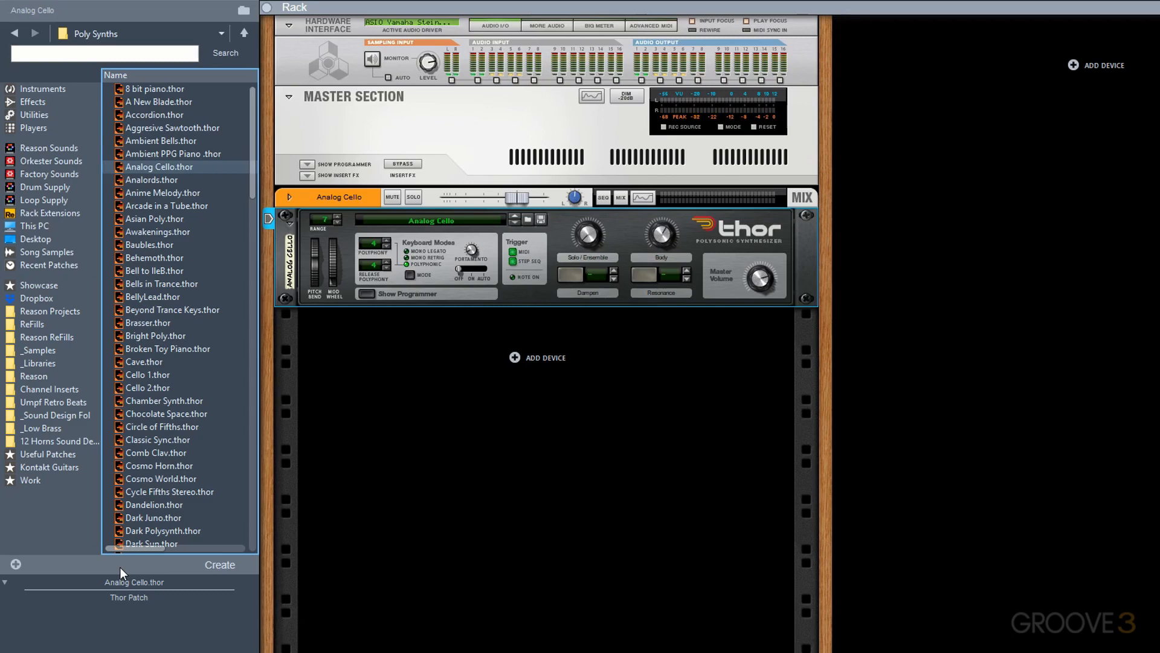
# - Reset the Analog Cello Thor device to its initial patch
pyautogui.rightClick(526, 295)
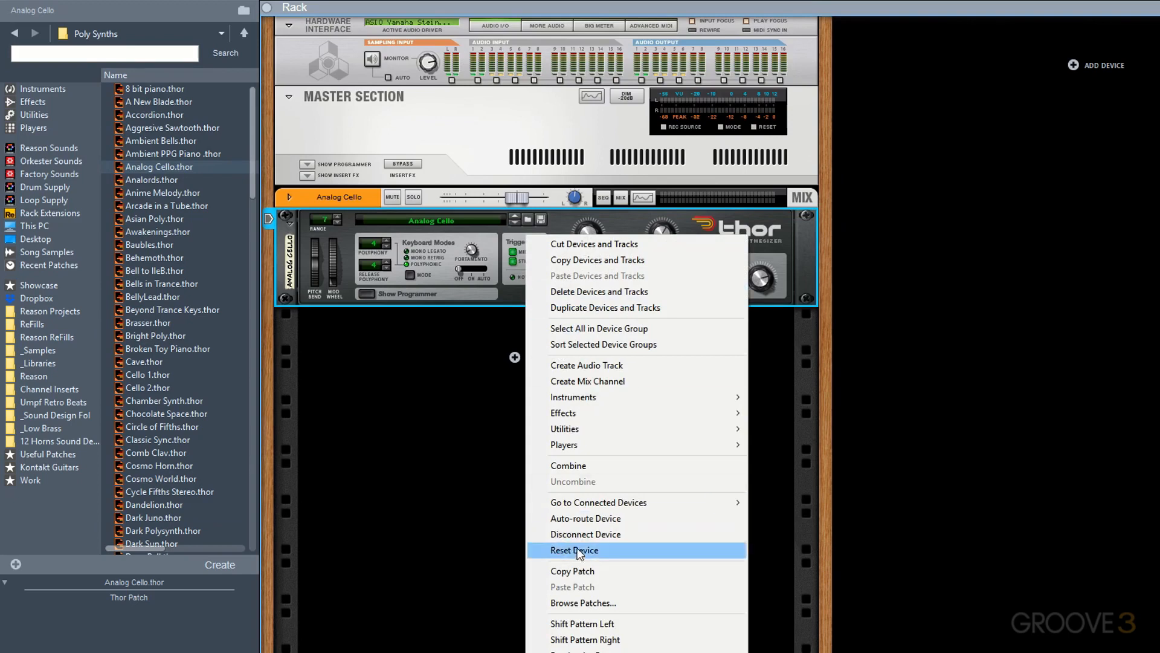
pyautogui.click(577, 549)
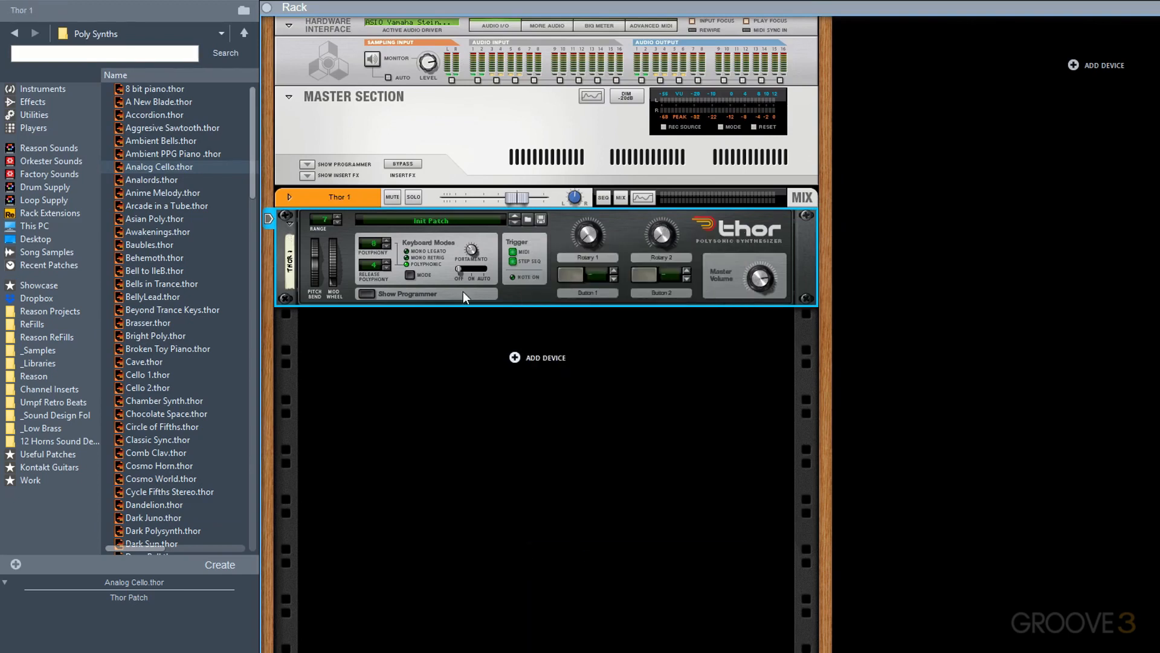
# - Examine the general preference for loading the default sound in new devices, leaving the preferences unchanged
pyautogui.click(36, 0)
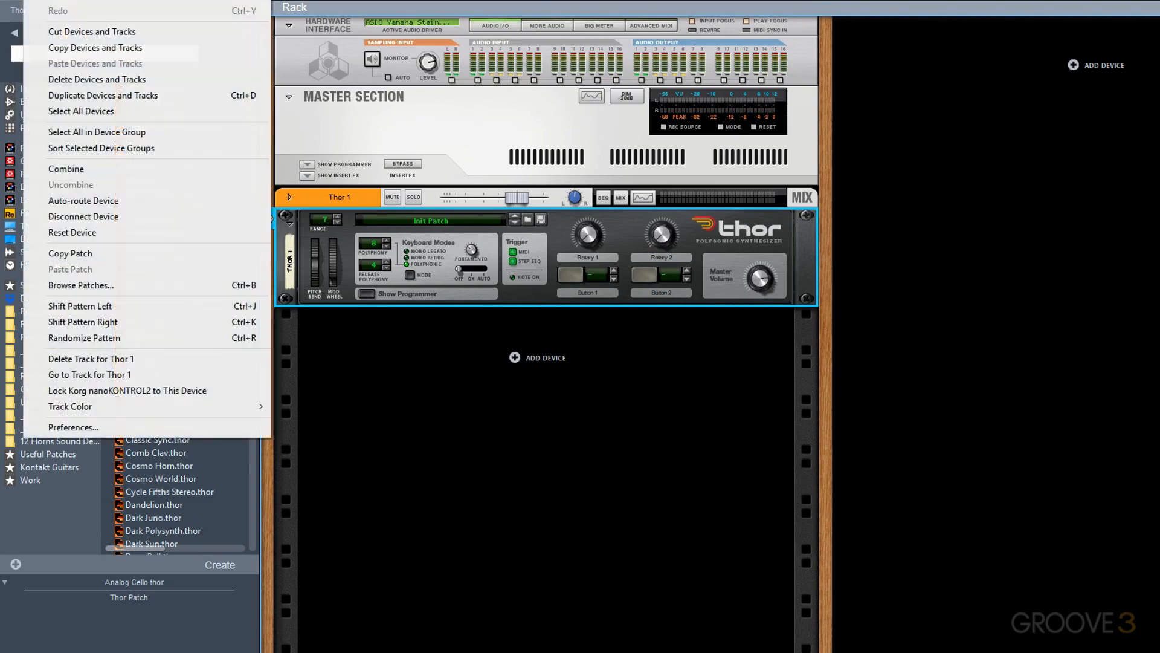
pyautogui.click(110, 427)
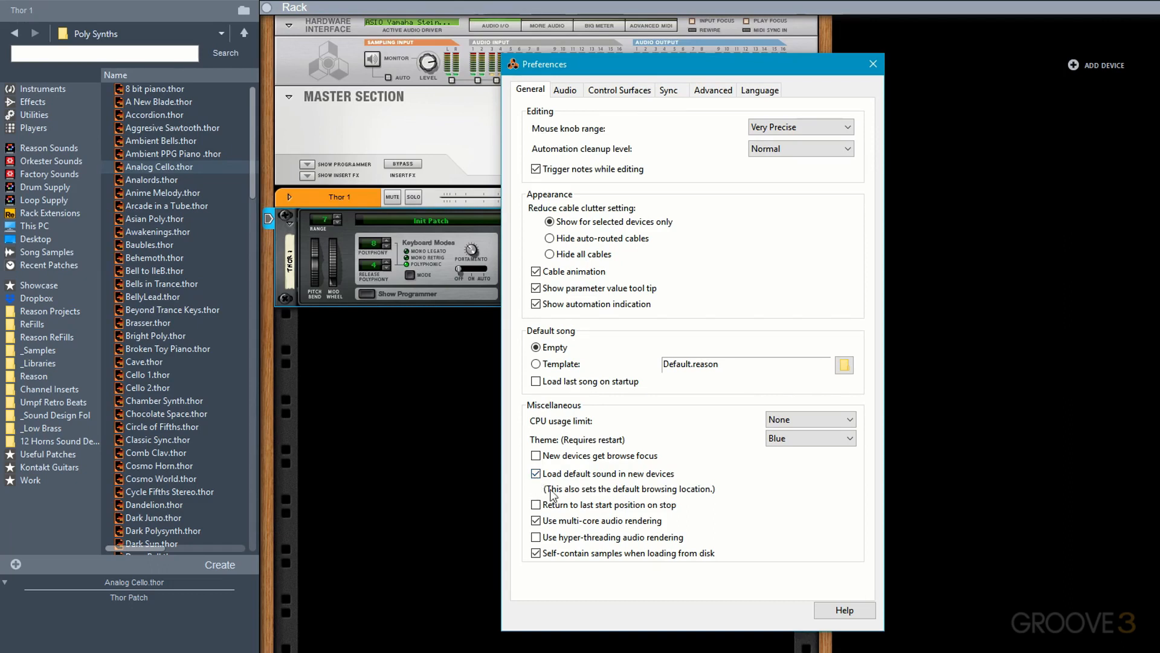
pyautogui.click(873, 63)
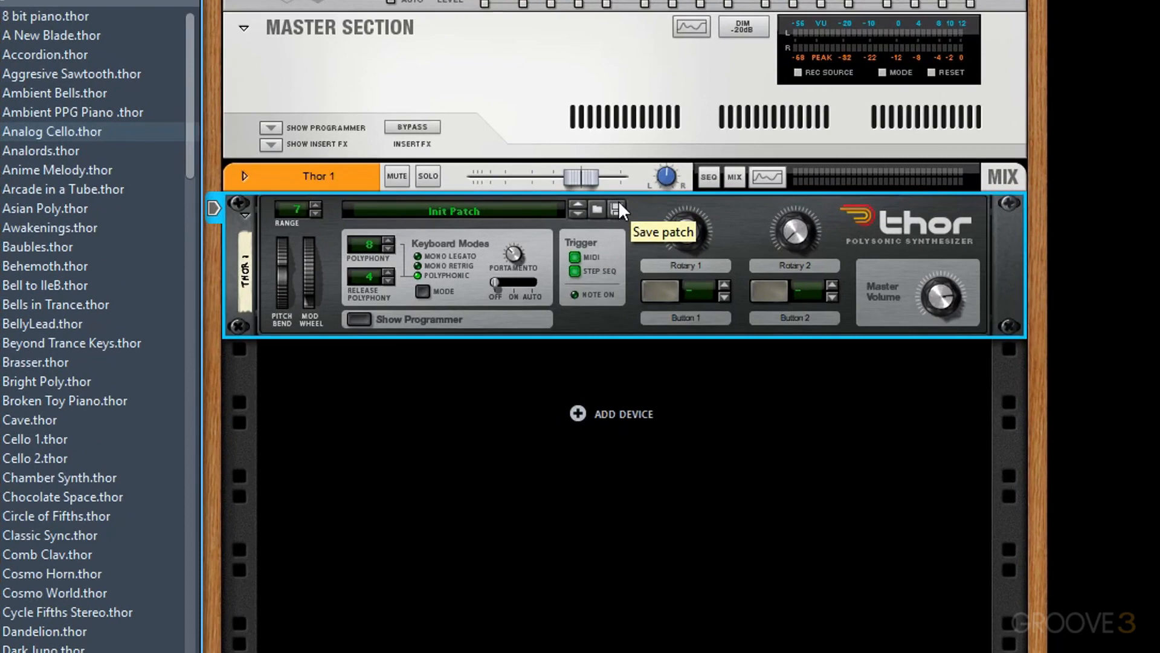
# - Save the Thor 1 patch as Test in the Thor folder under Patches & Presets > Reason
pyautogui.click(618, 203)
pyautogui.click(686, 204)
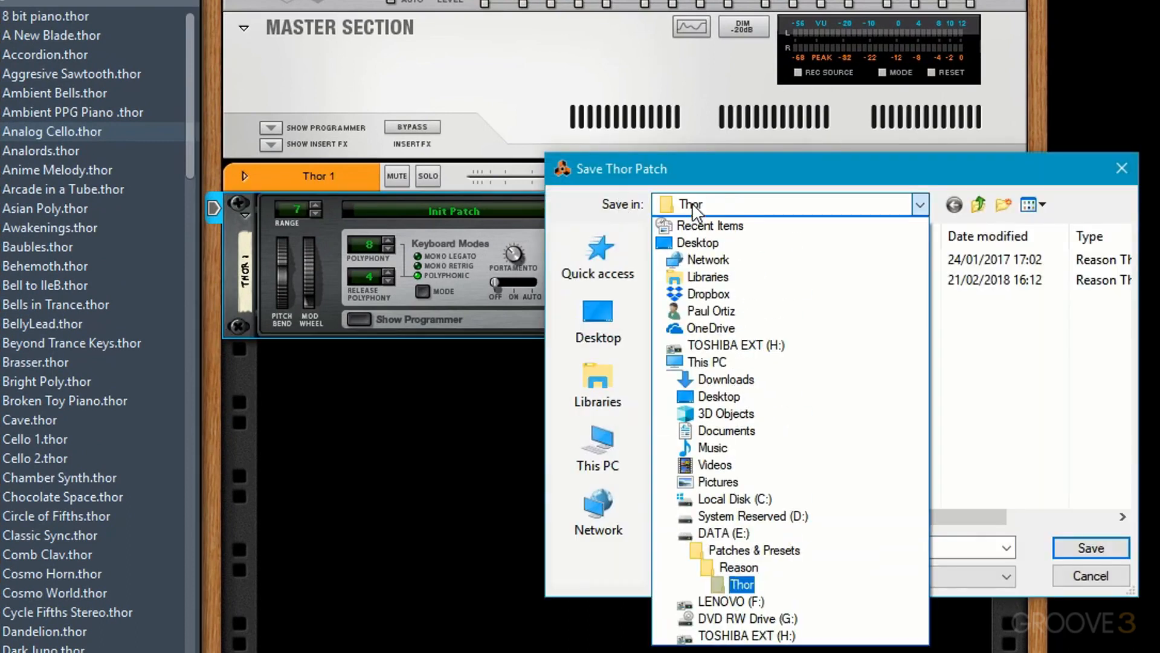
pyautogui.click(832, 203)
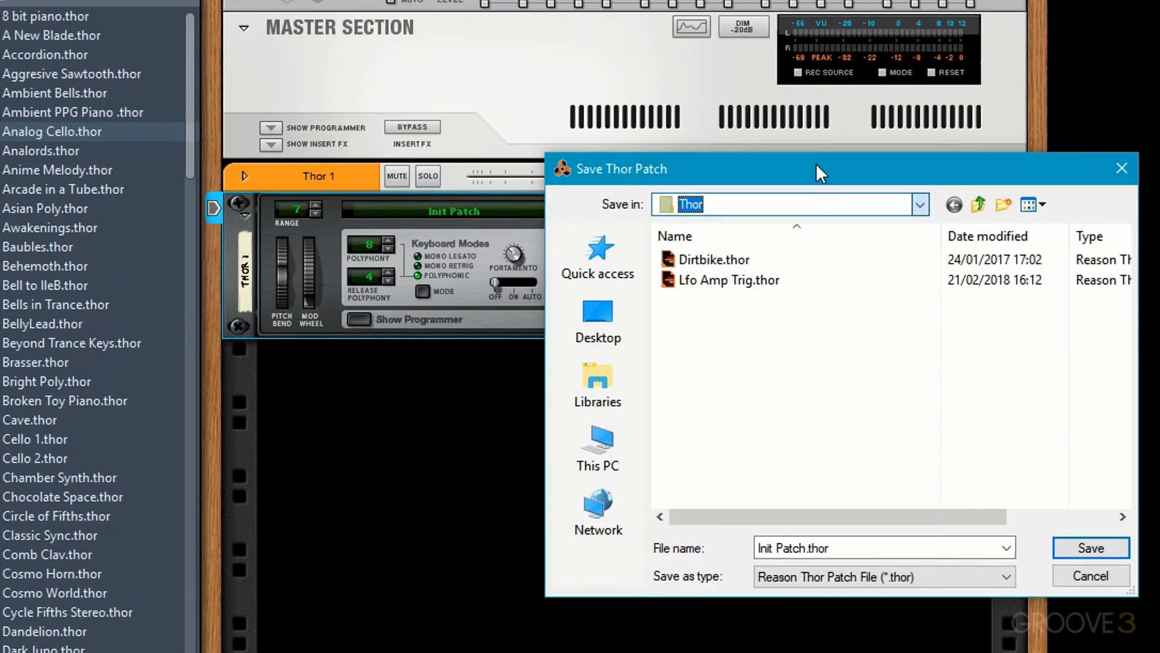
pyautogui.hotkey('alt', 'n')
pyautogui.write('Test')
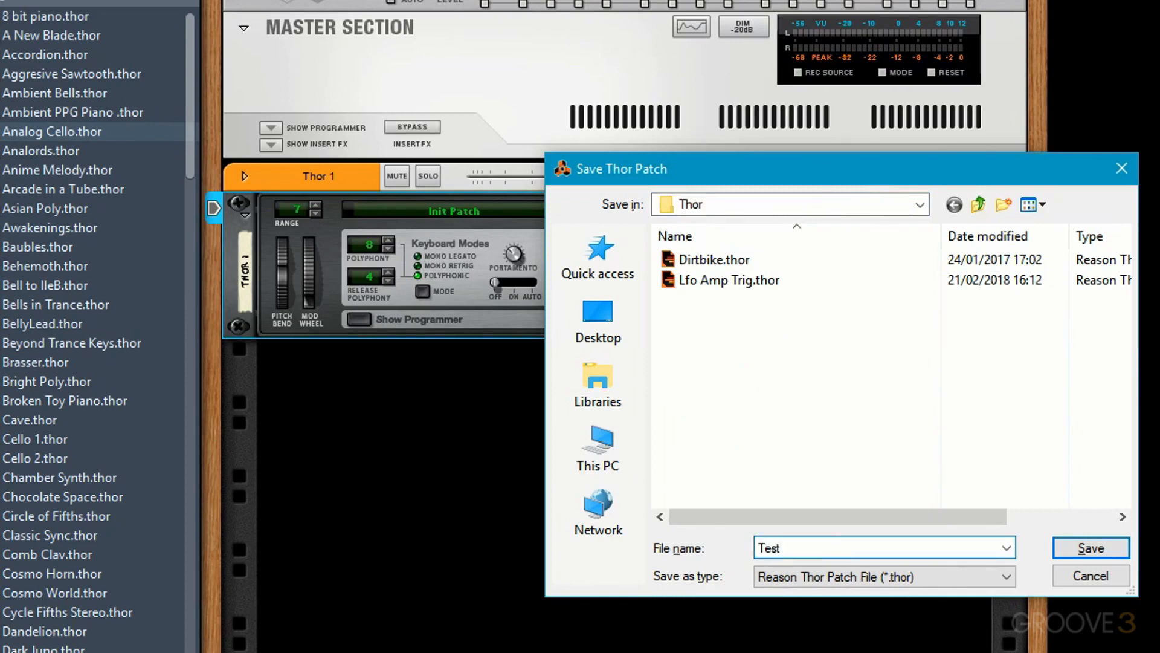
pyautogui.press('Return')
pyautogui.rightClick(604, 340)
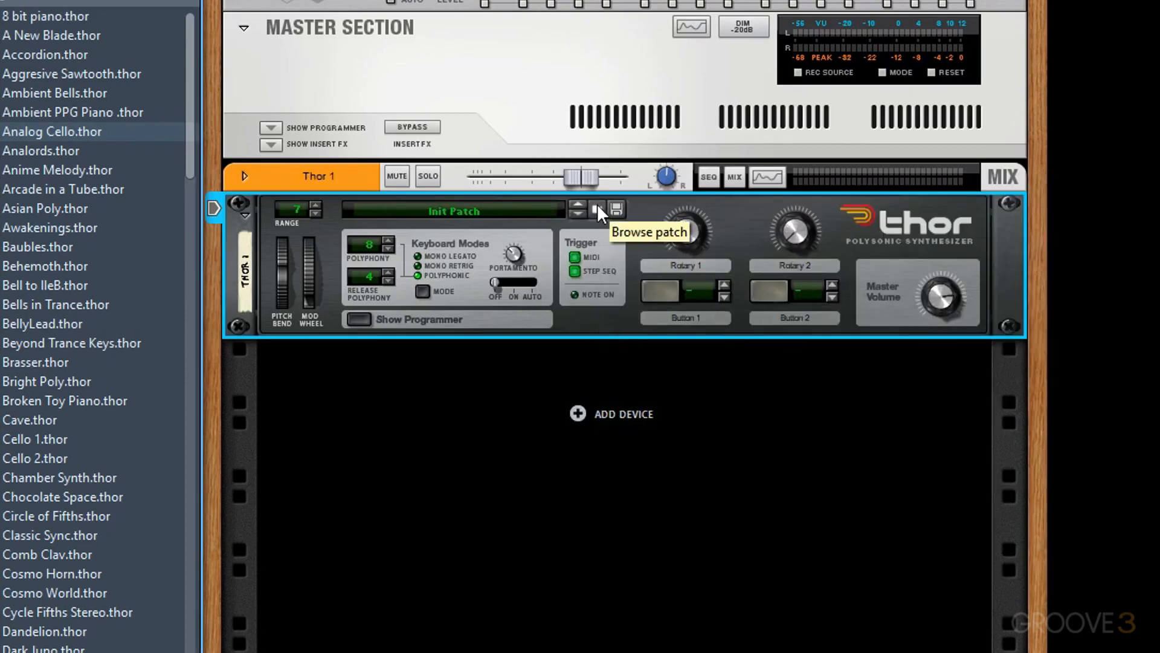
# - Browse patches for Thor 1, looking through the saved Thor patches, This PC and the Reason folder
pyautogui.click(597, 208)
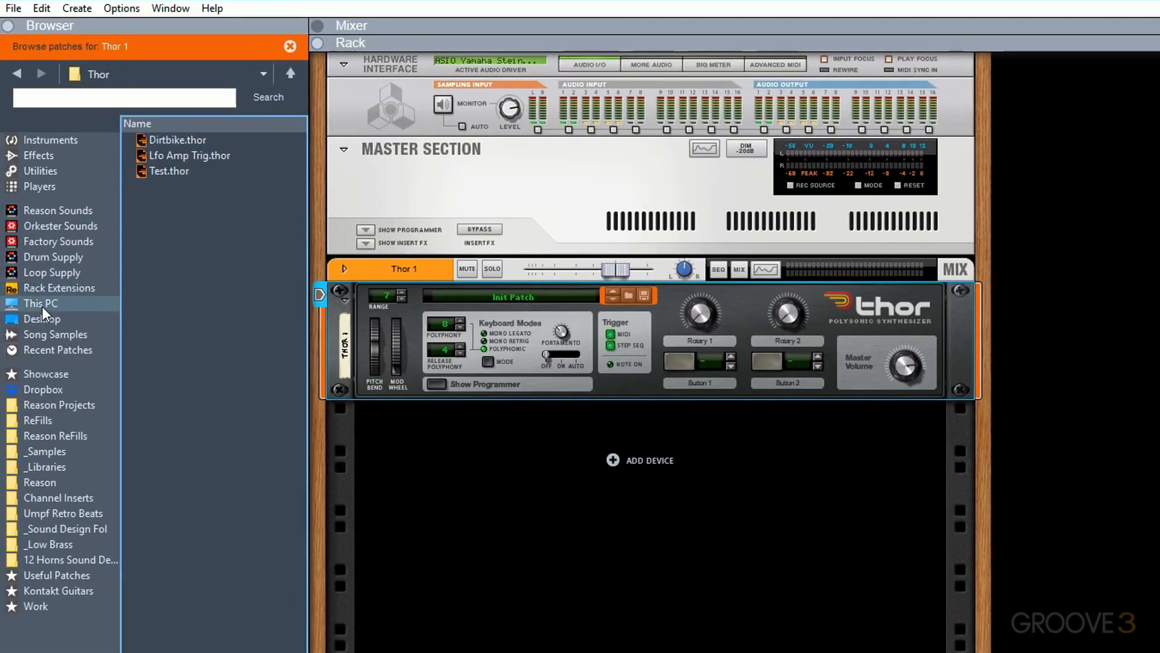
pyautogui.click(43, 304)
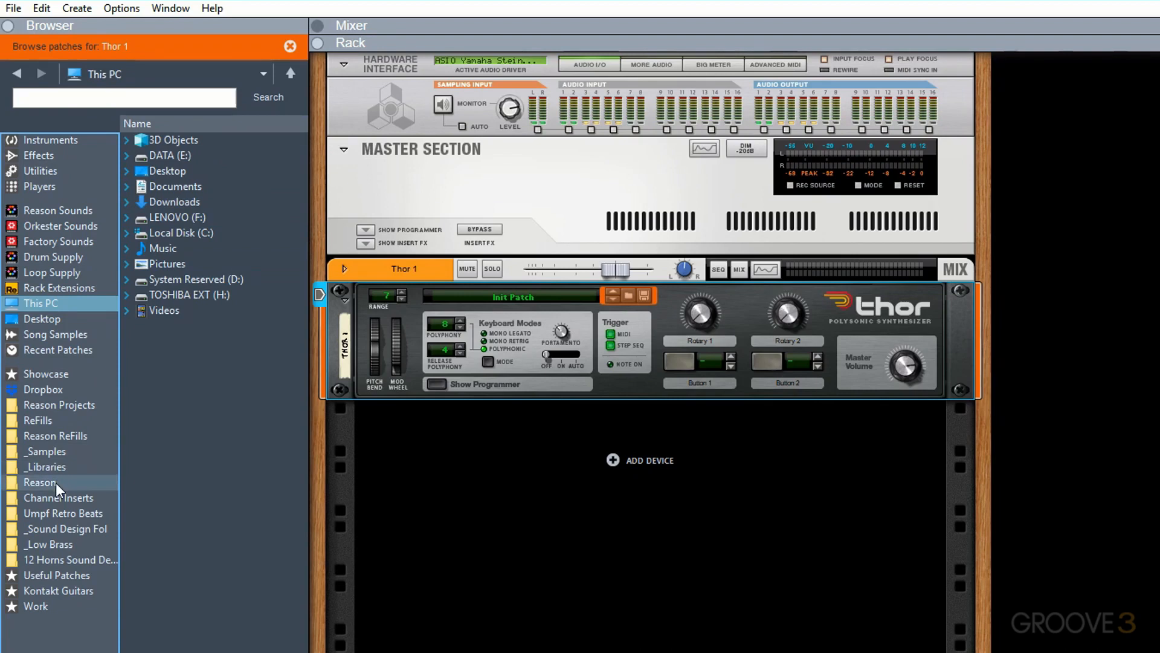
pyautogui.click(40, 482)
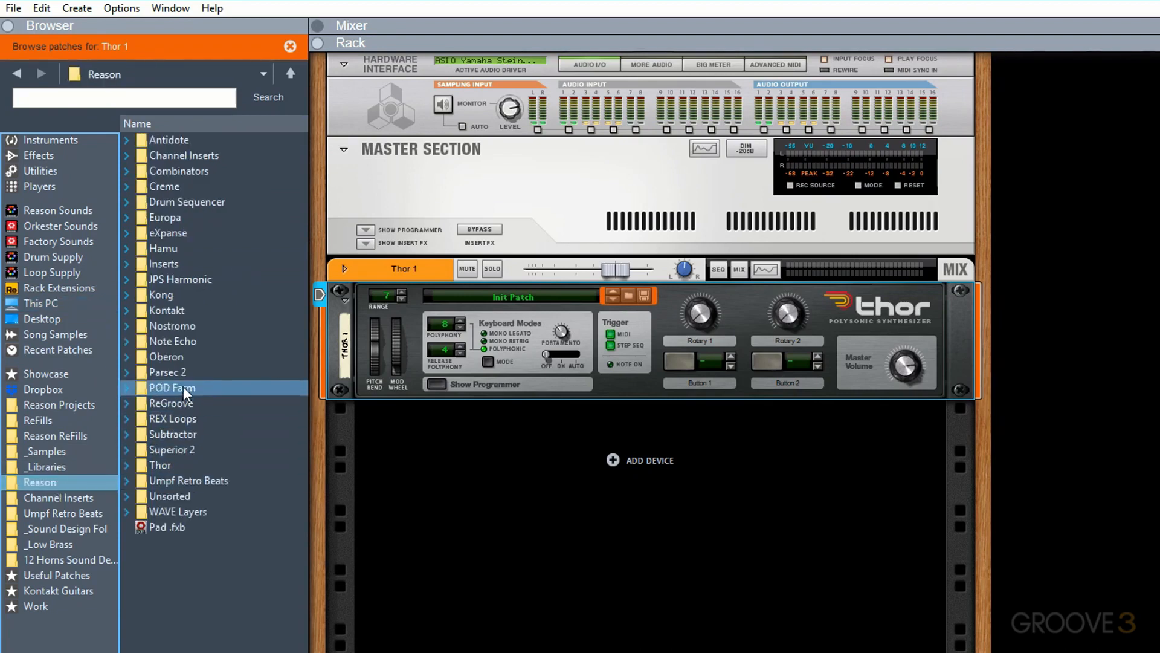